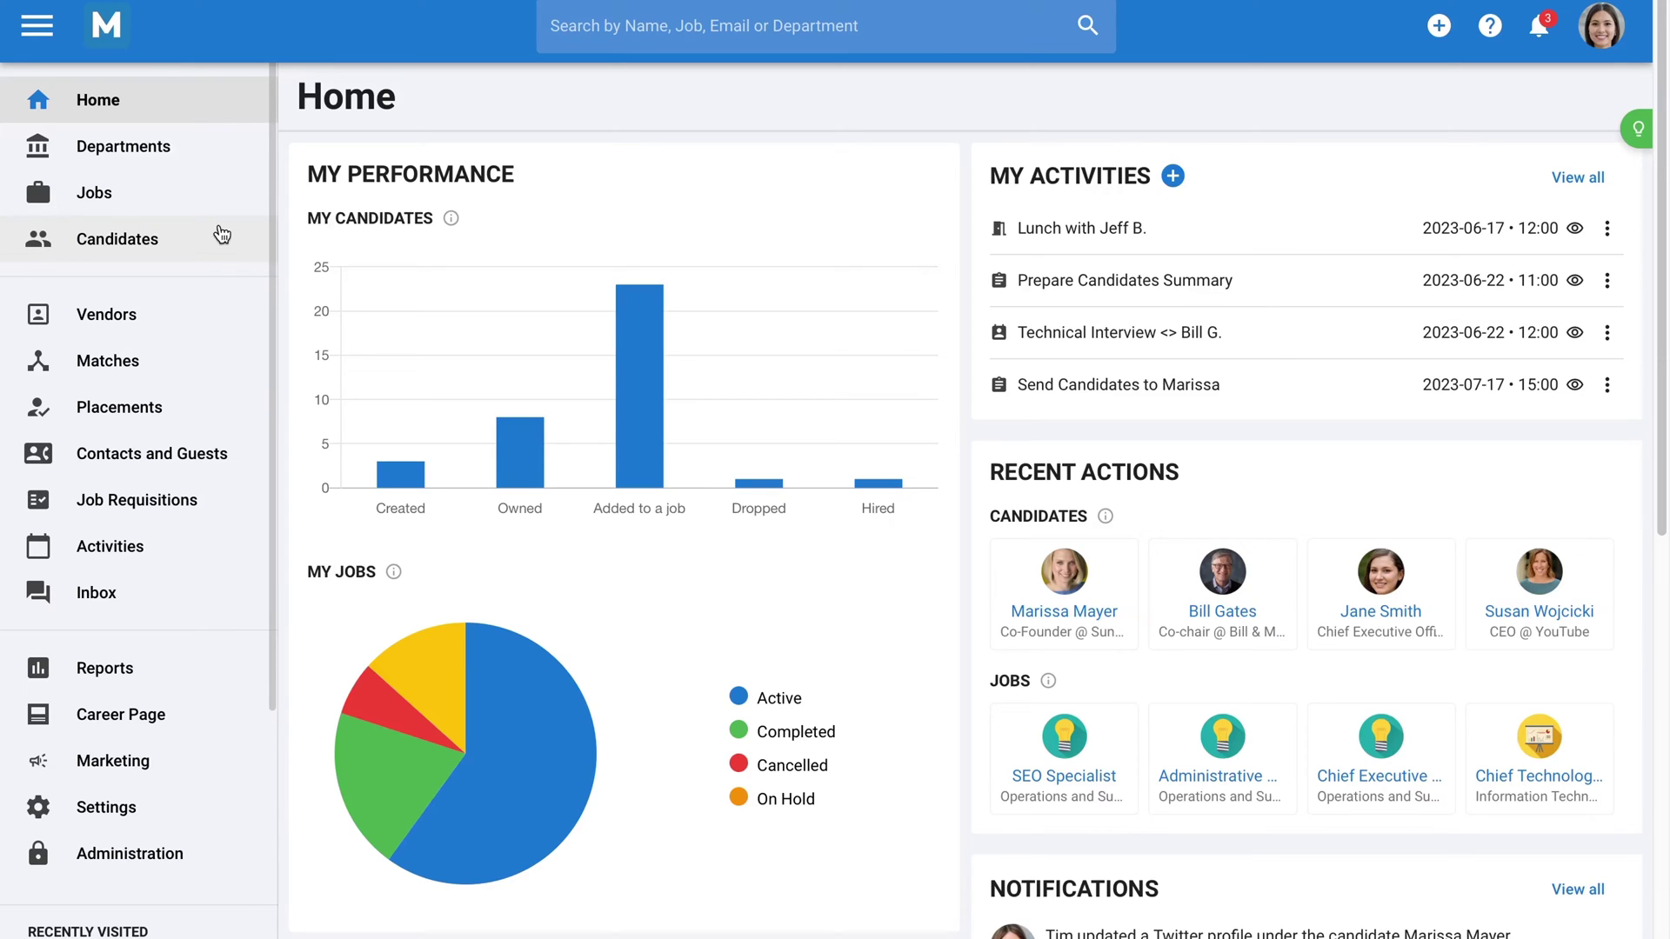
- Look over the departments and Operations and Support's jobs, then open the full 15-job list
click(224, 153)
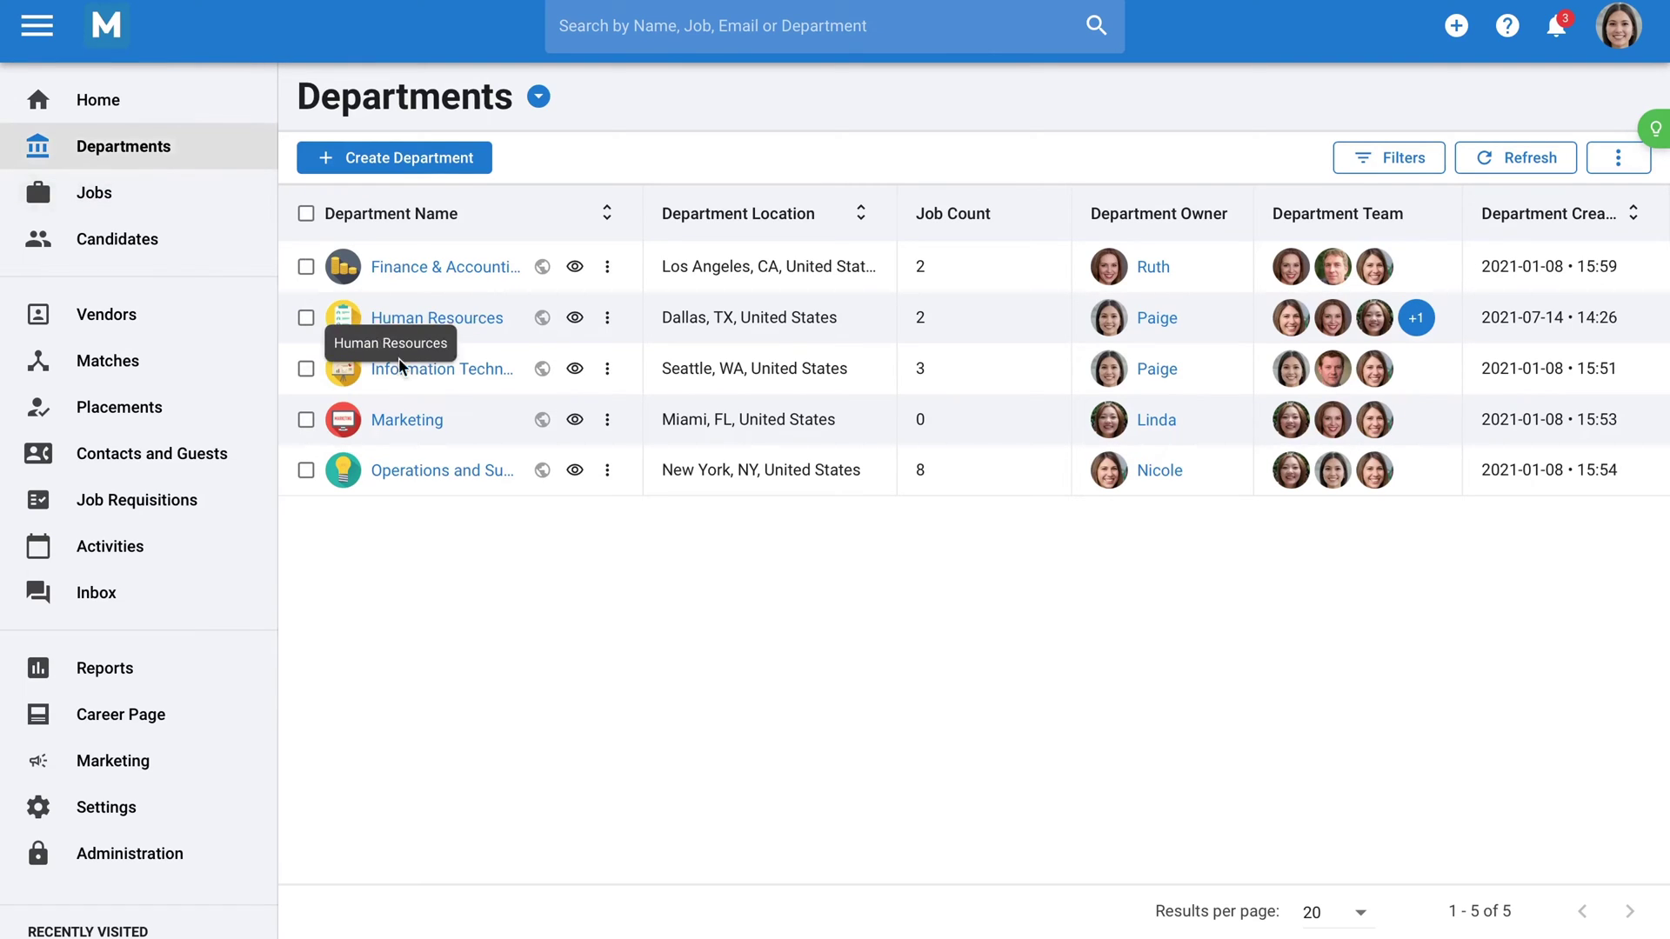
click(495, 477)
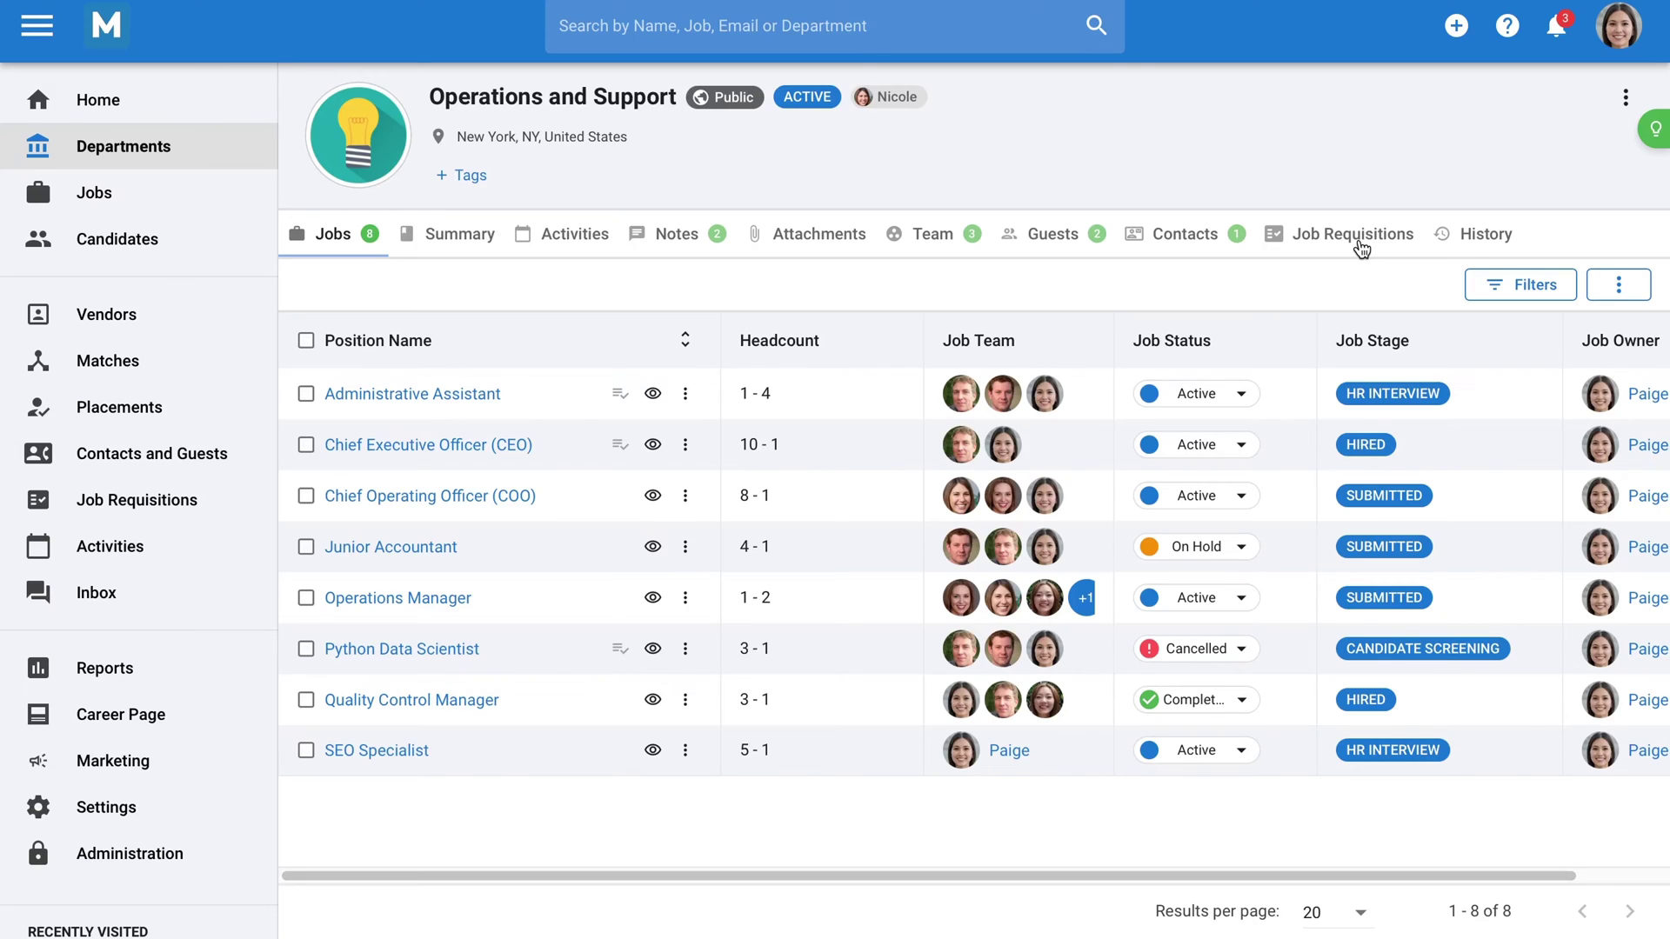
click(203, 211)
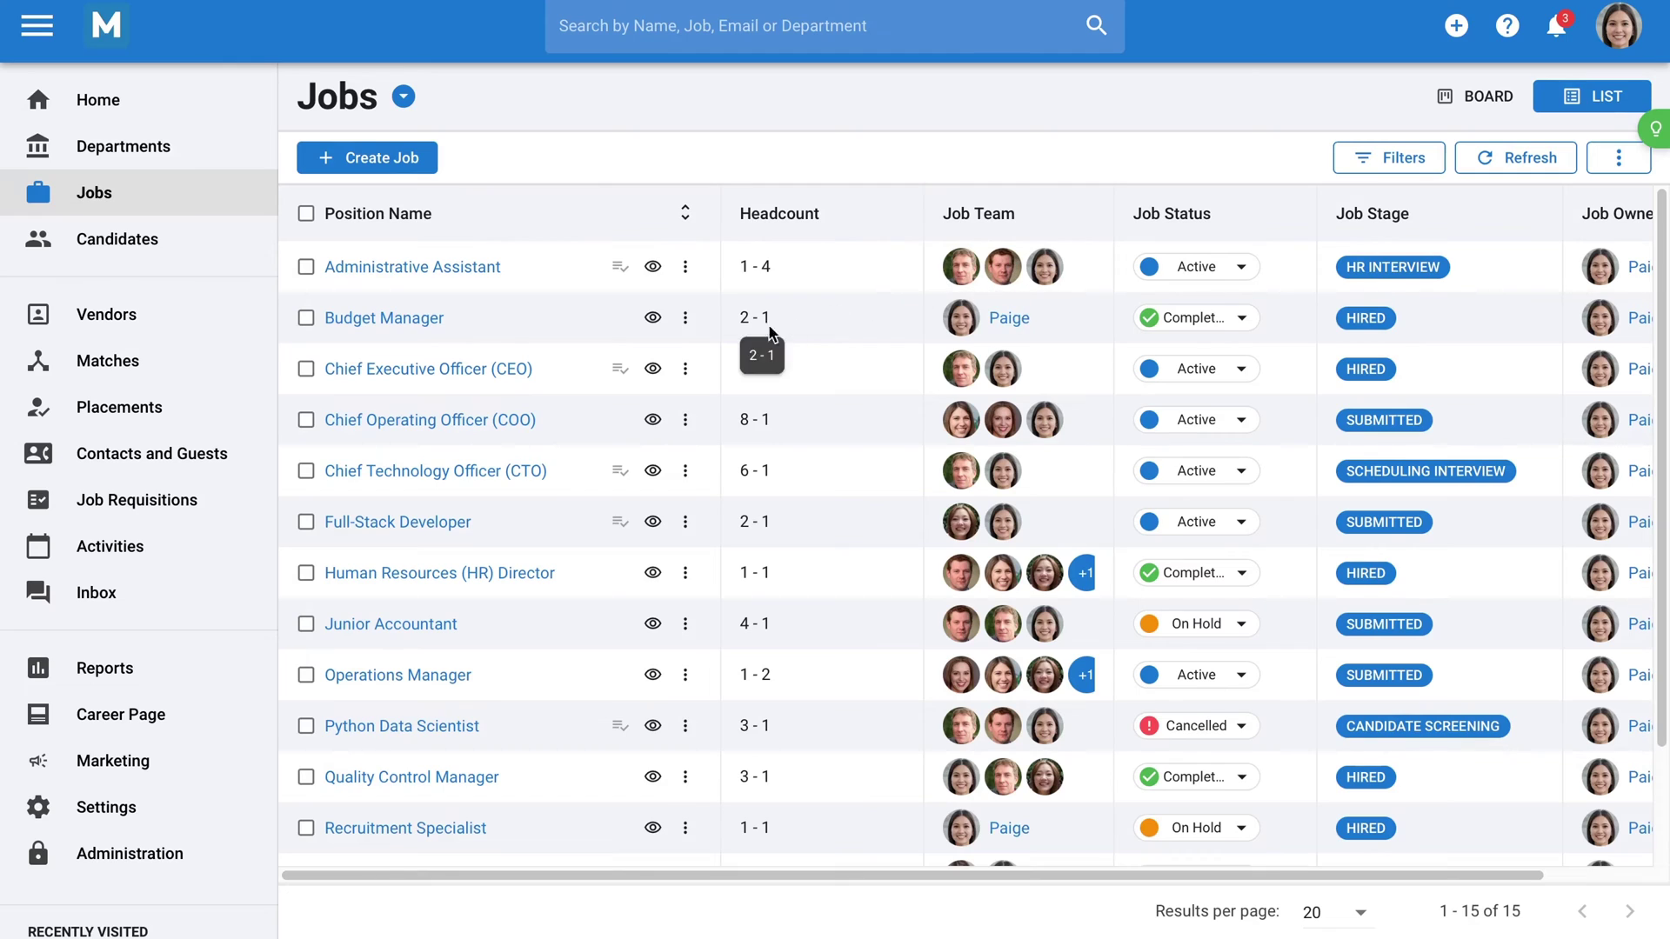
- In the CEO job, move the Sunshine co-founder to Scheduling Interview and view Sourcing options
click(529, 371)
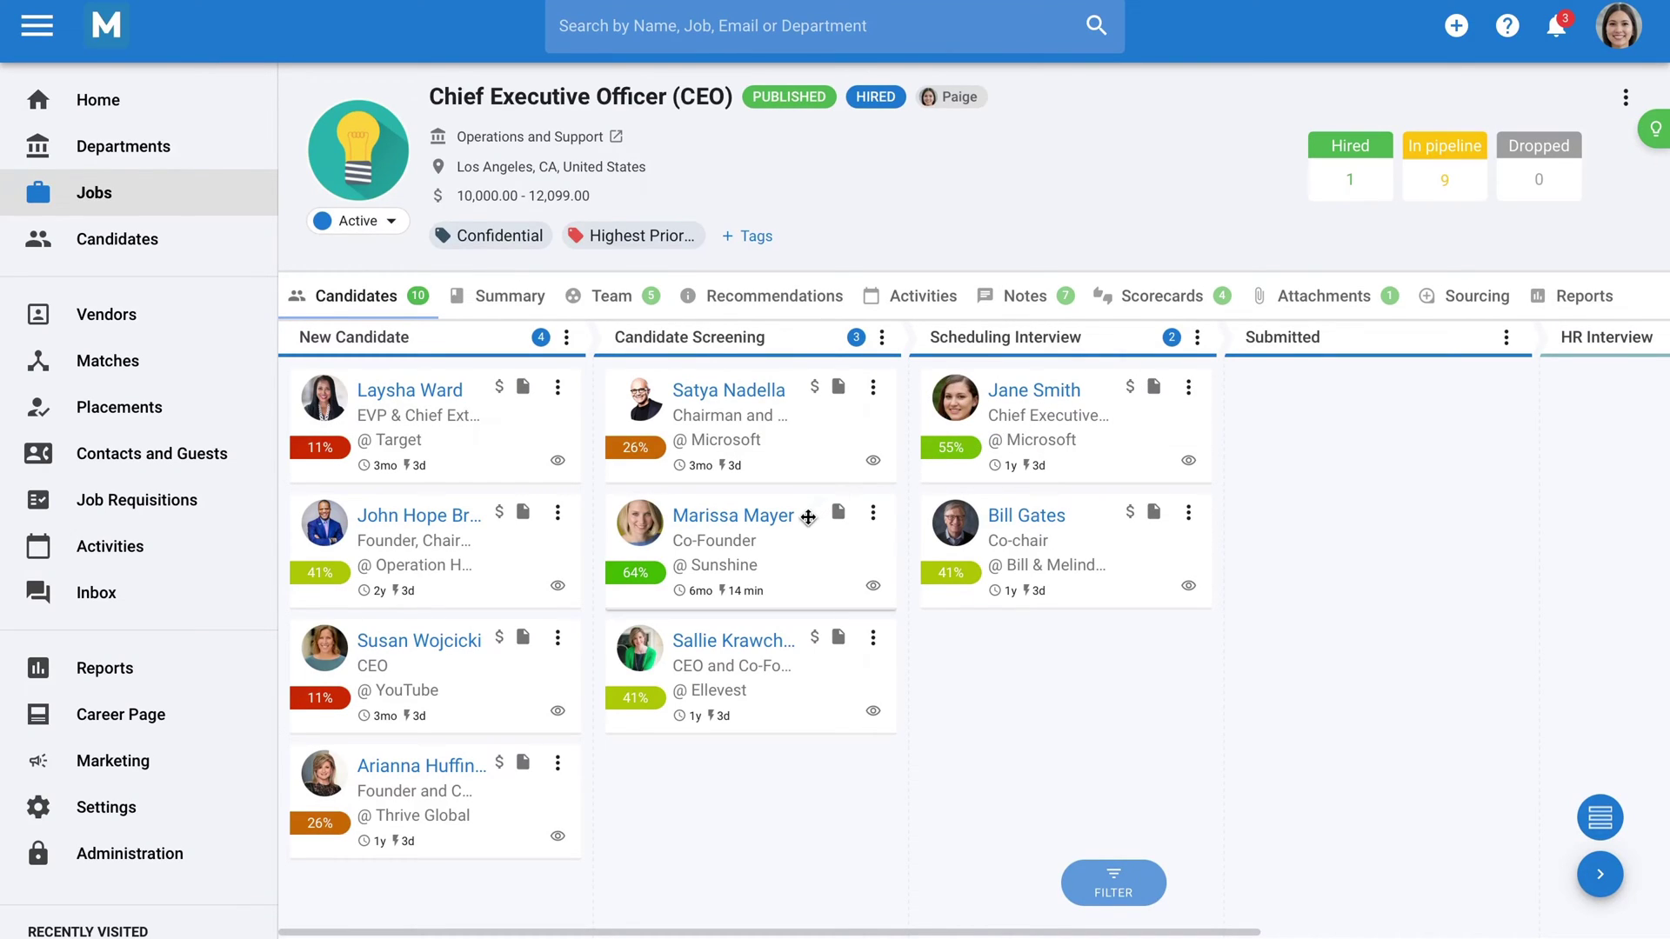
drag(809, 518, 1104, 648)
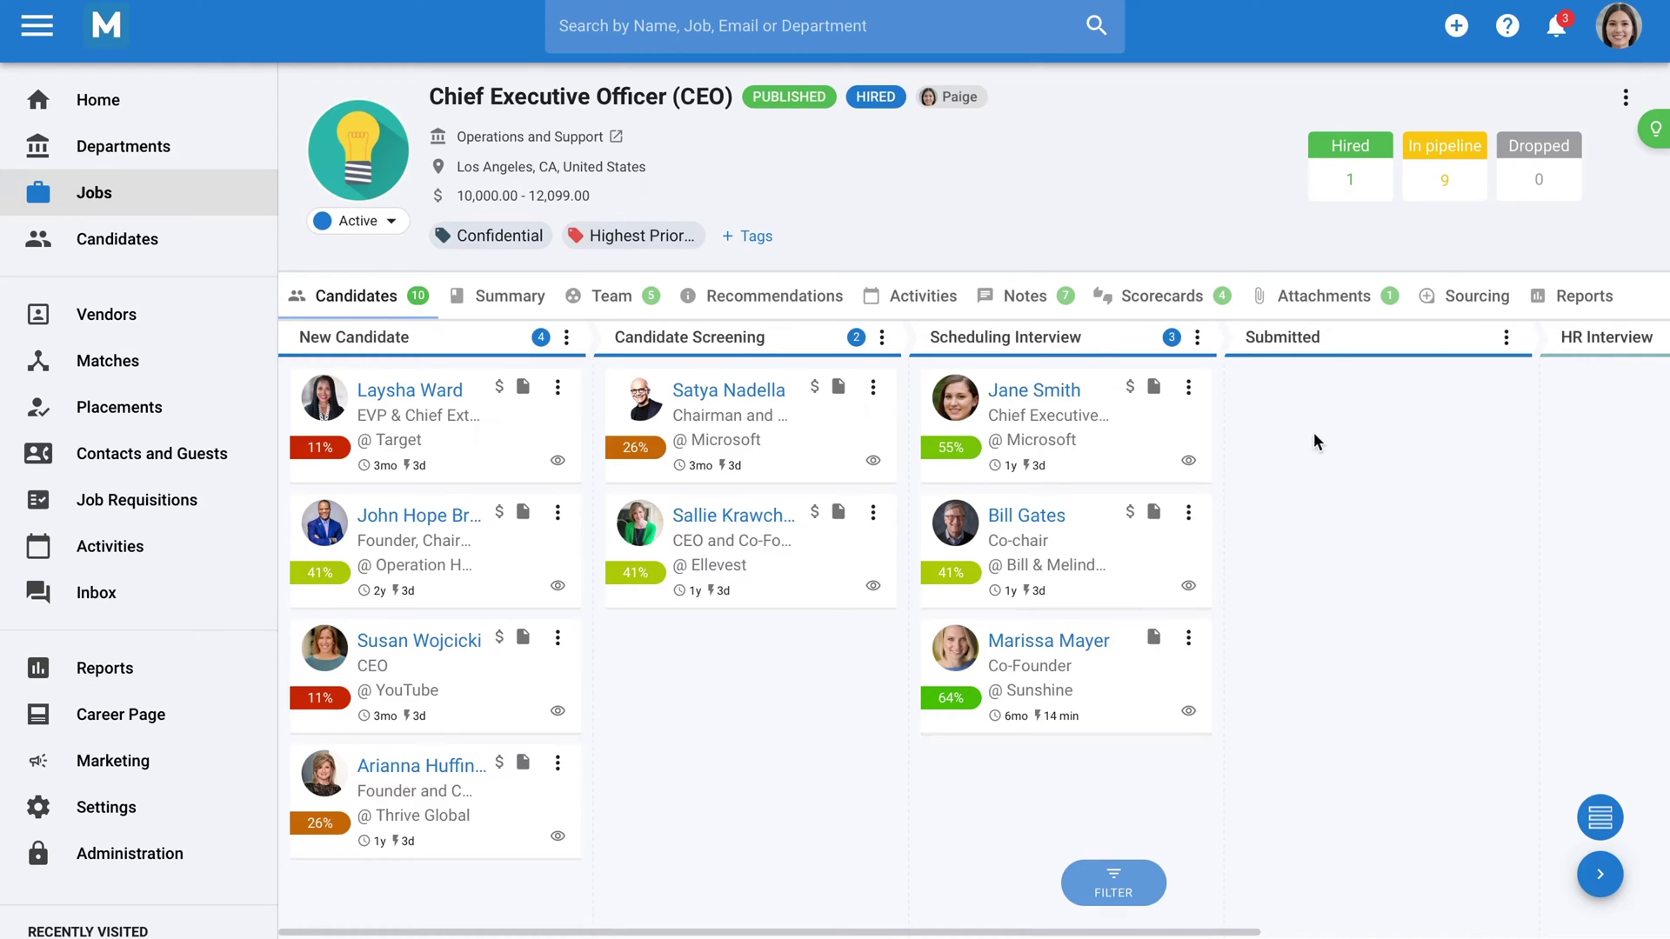
click(1430, 301)
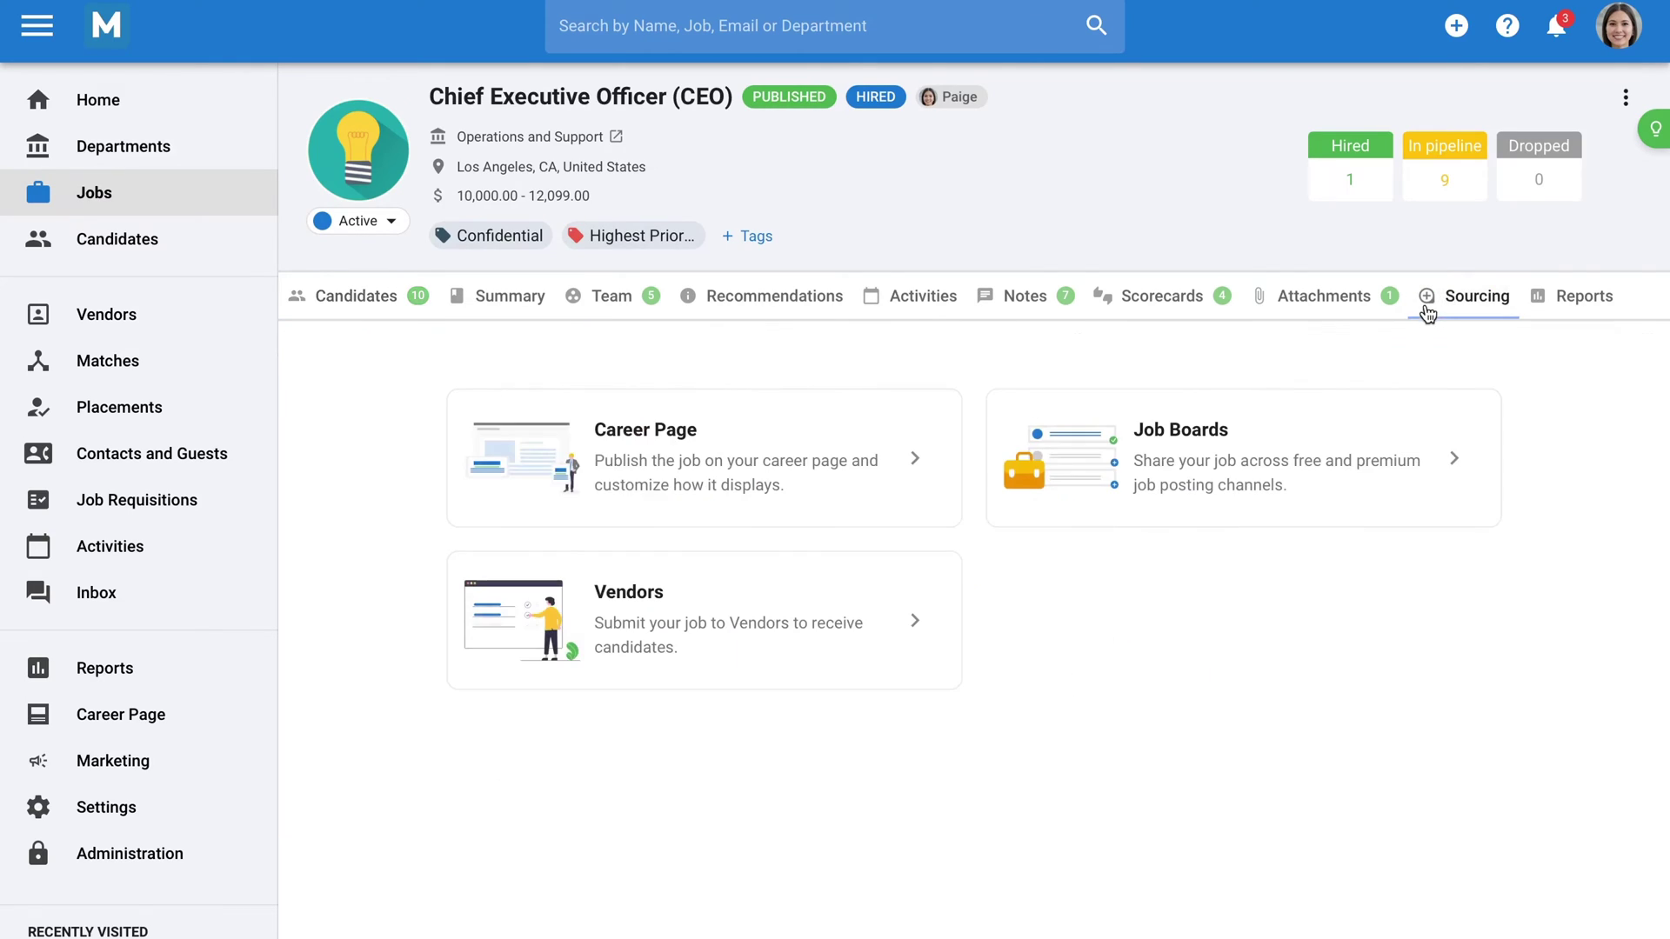
click(921, 462)
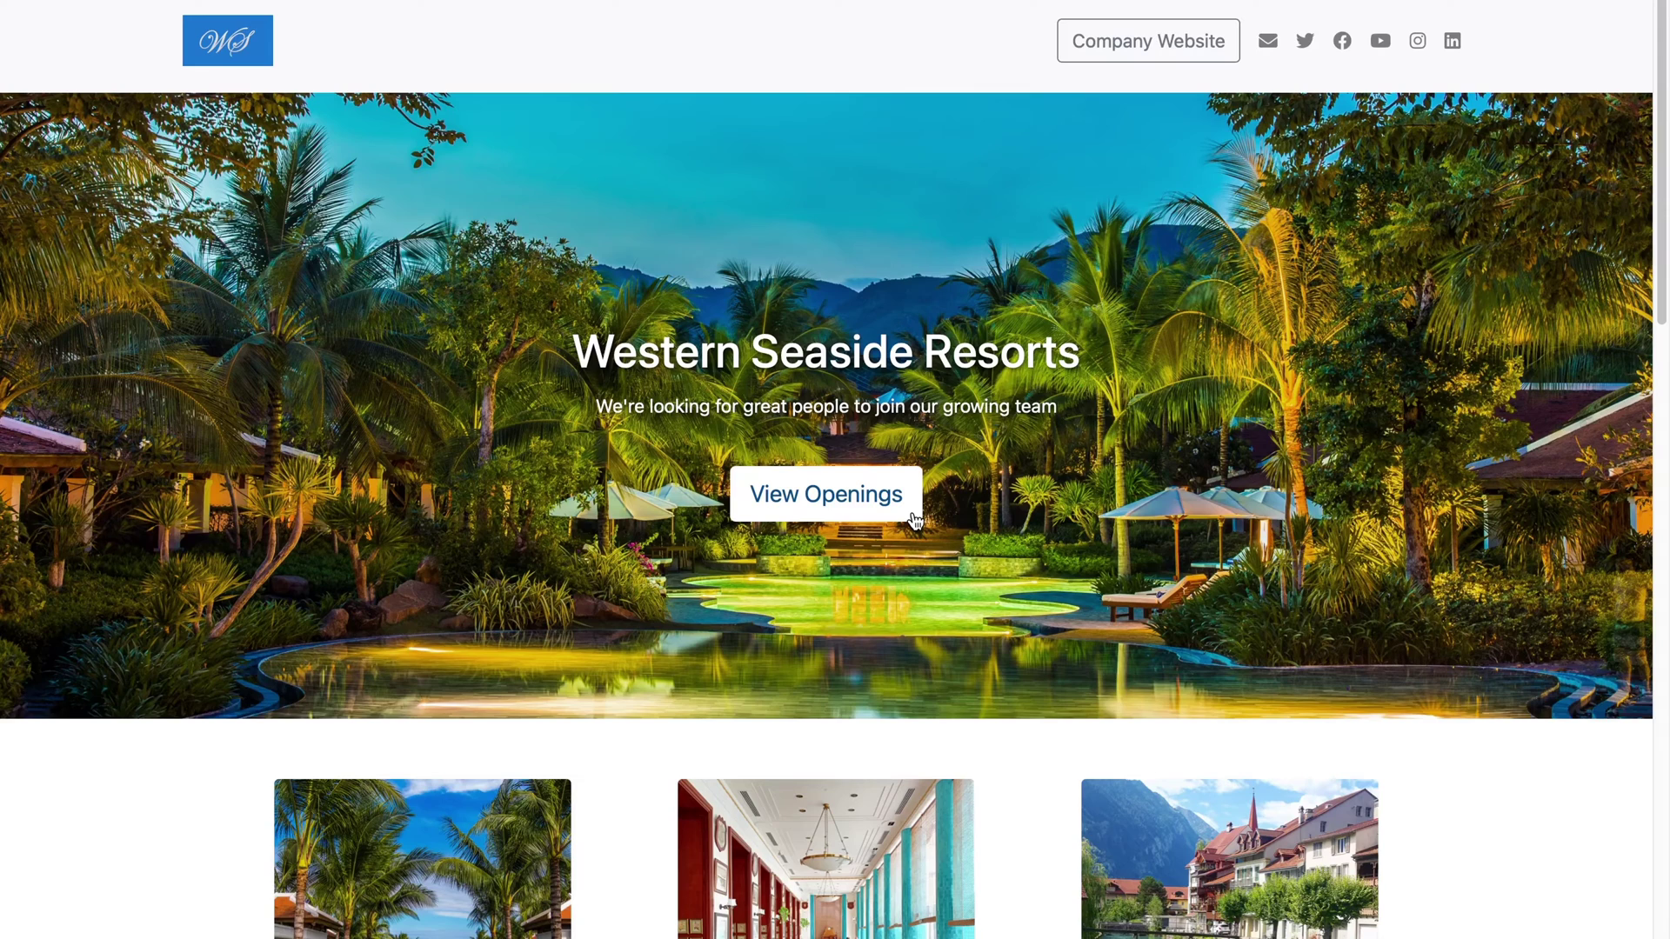
click(915, 521)
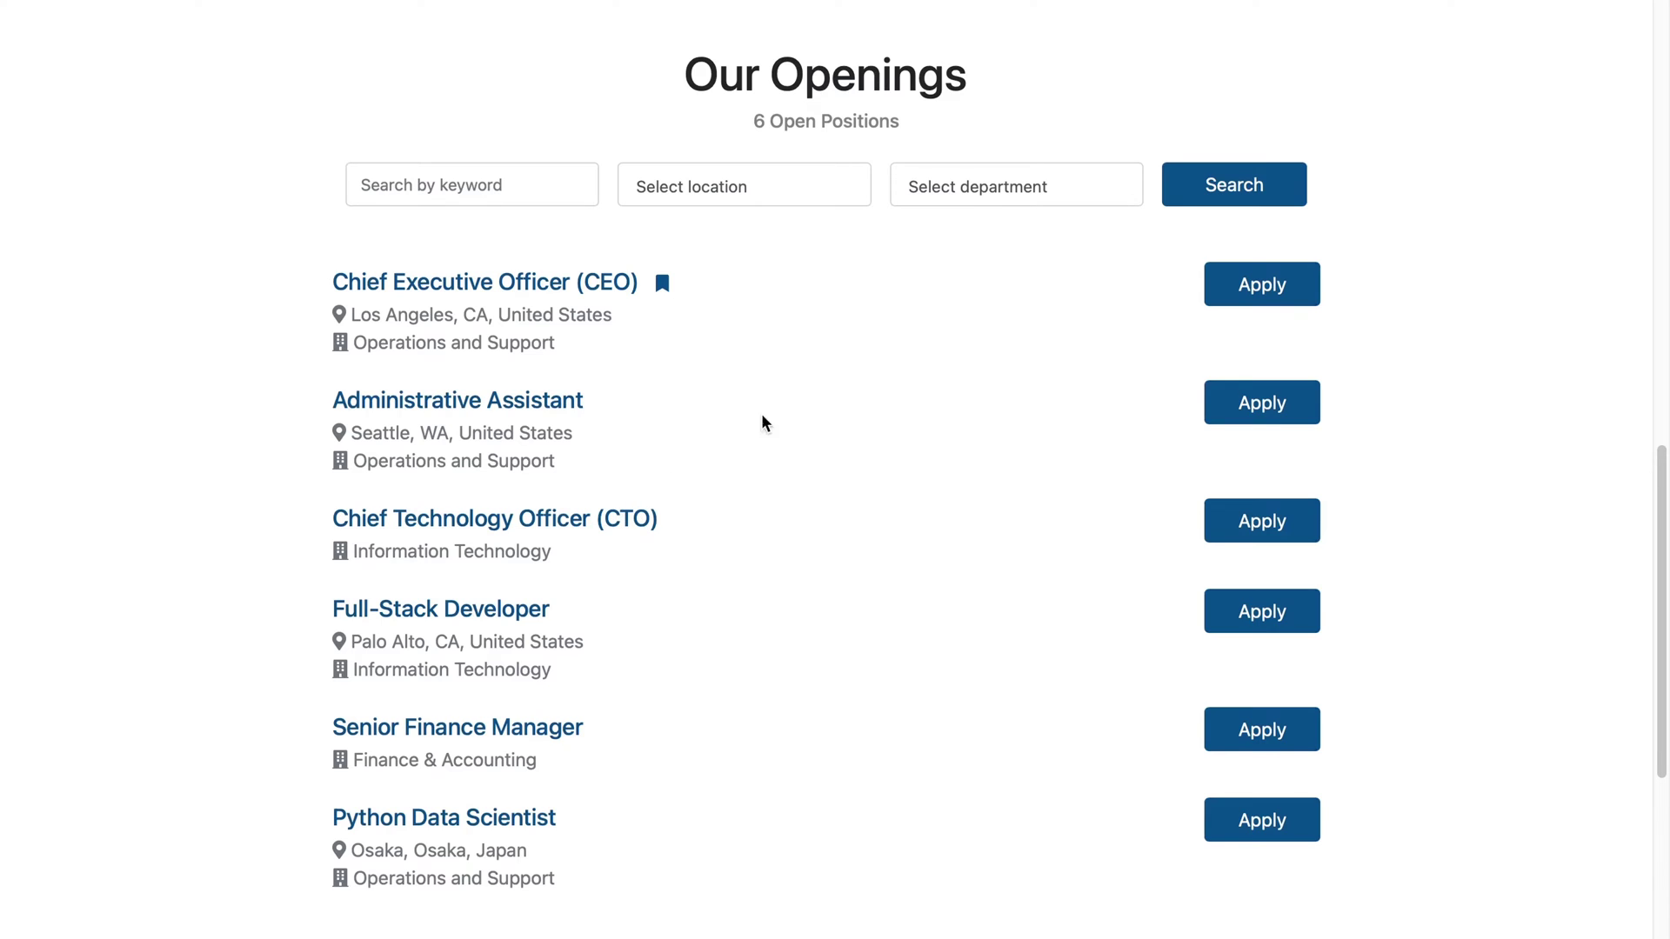
click(1196, 298)
scroll(1093, 392, down, 1)
scroll(1094, 391, down, 15)
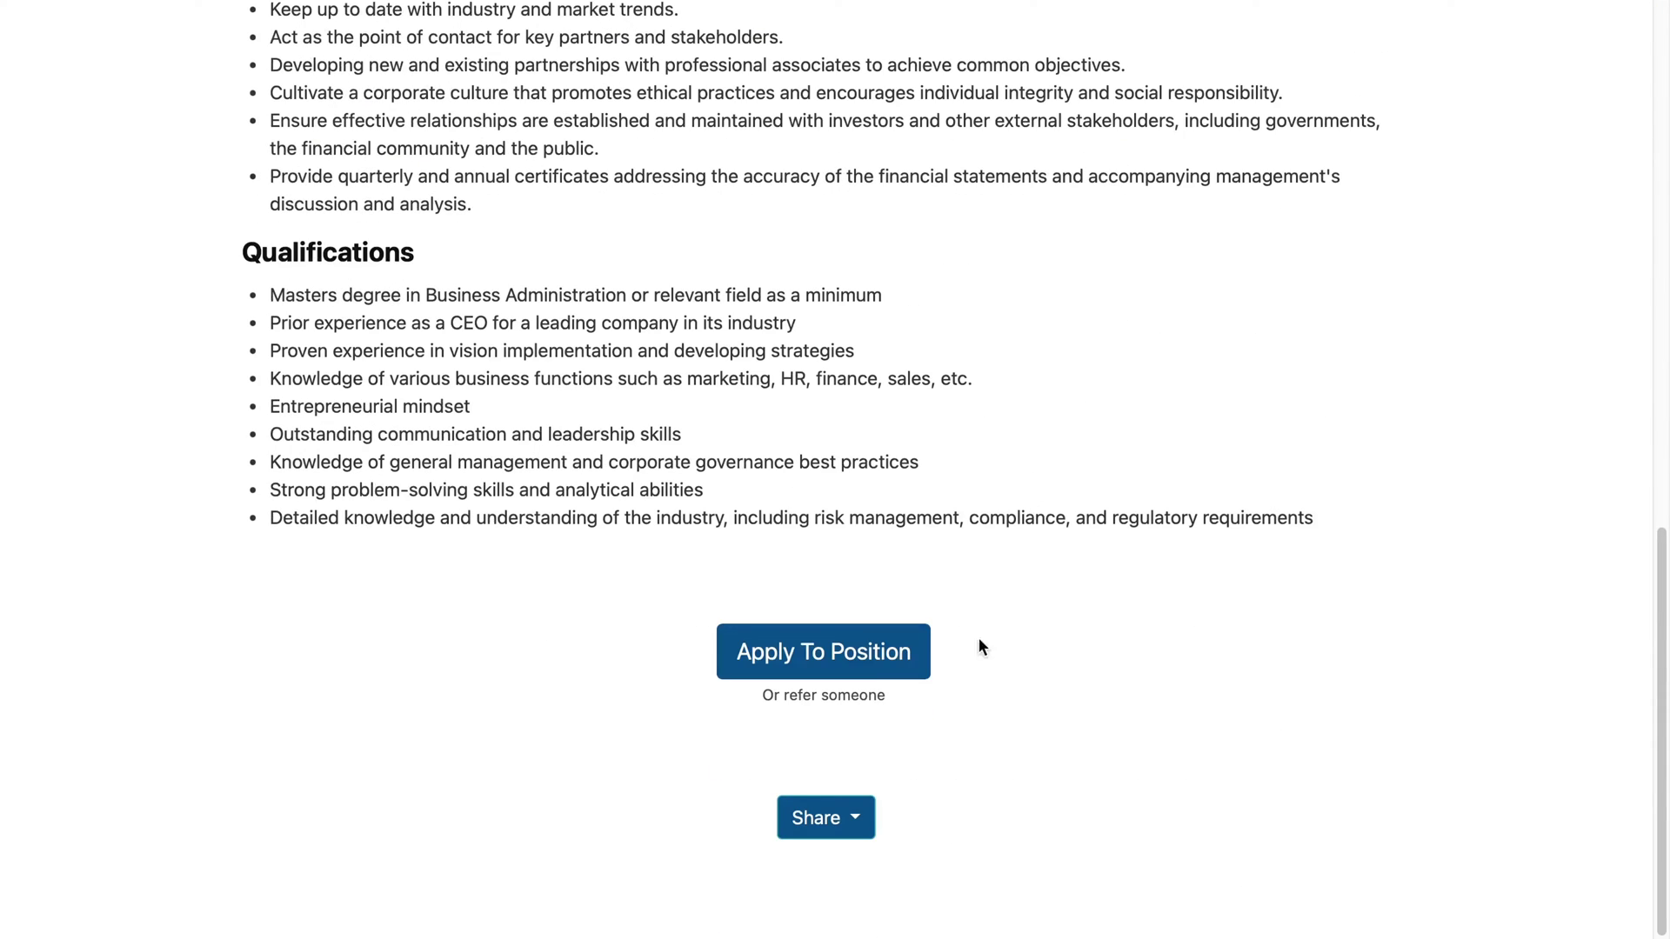
click(824, 818)
click(825, 818)
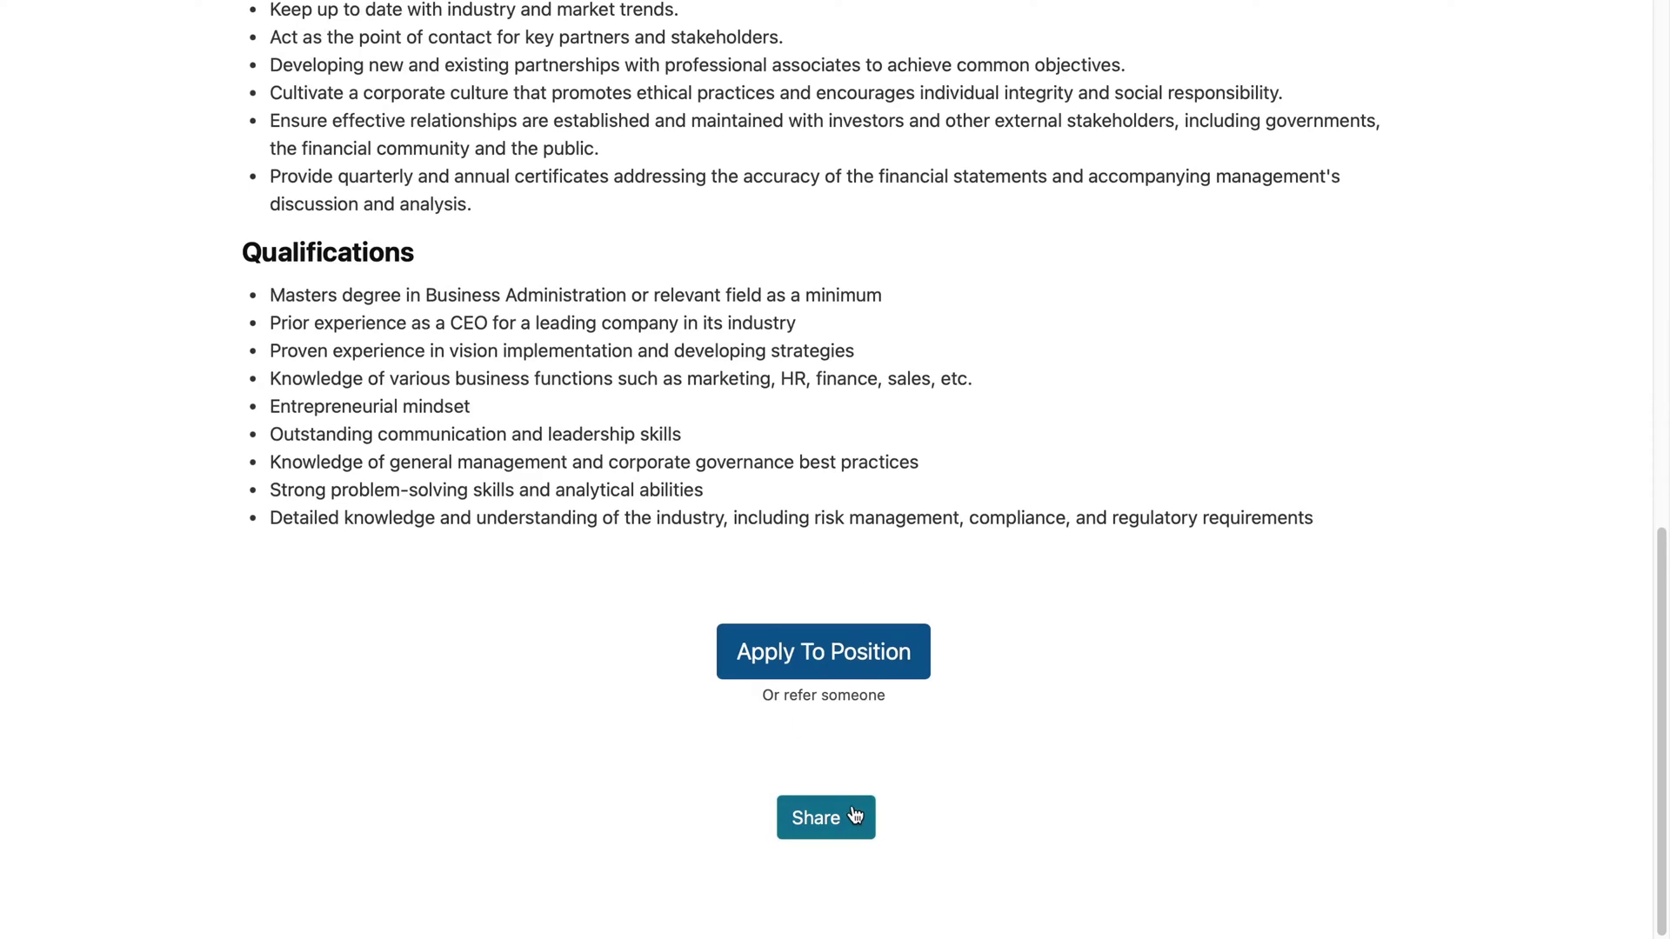
click(867, 669)
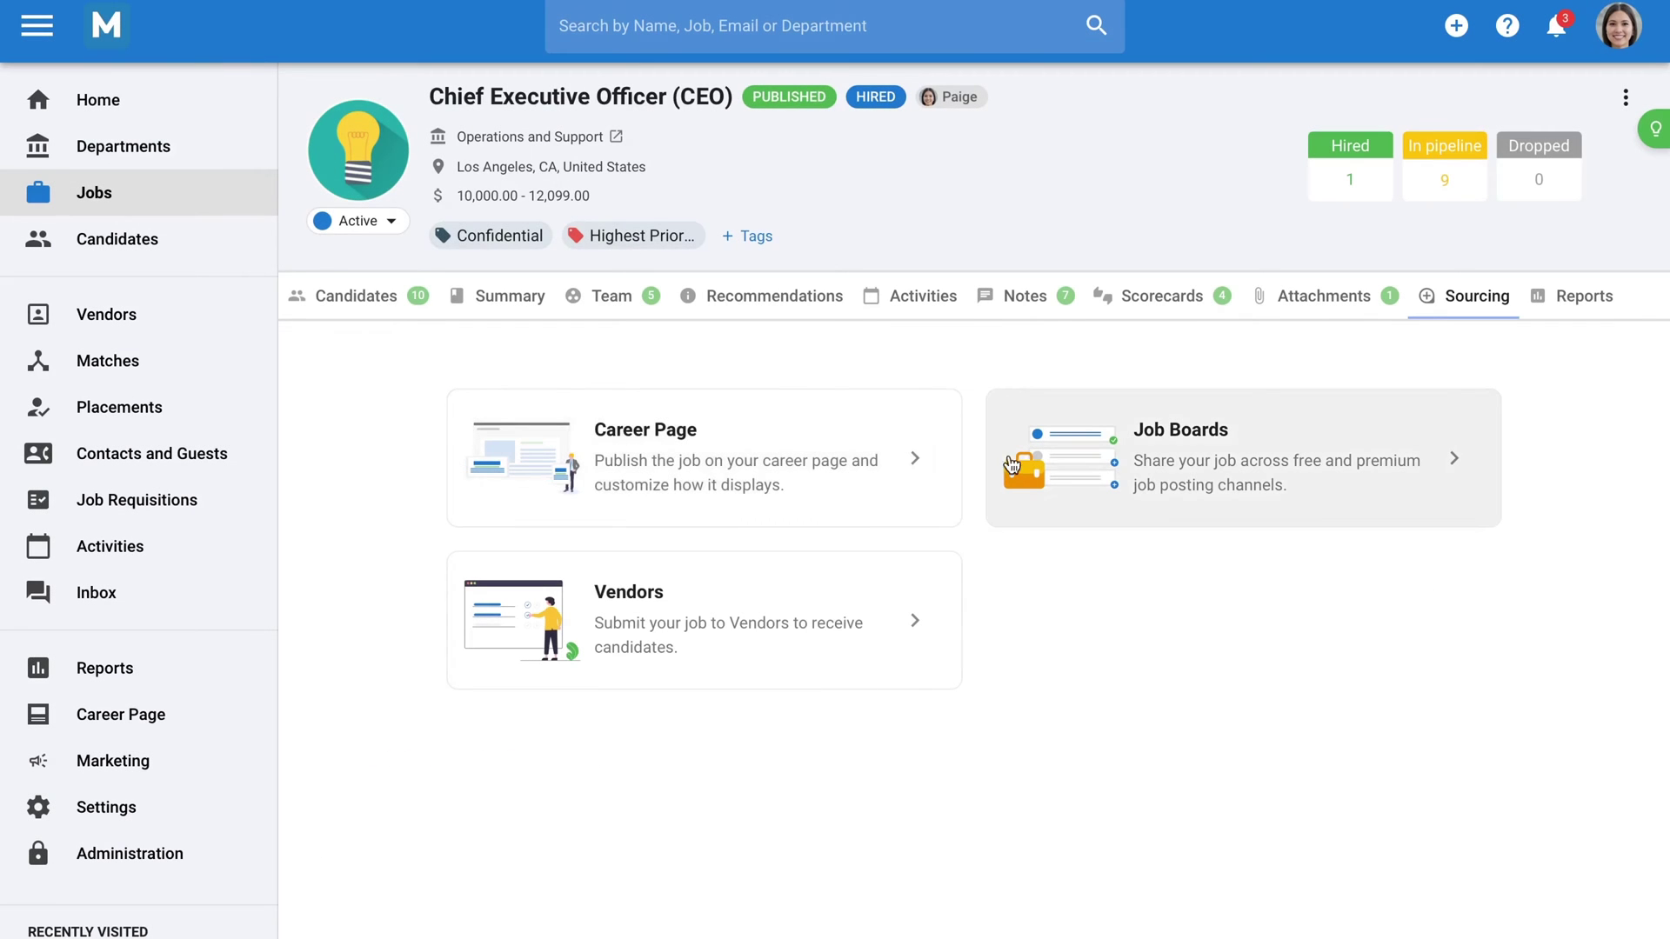
- Browse the 31 Free Job Posting boards for the CEO job, then go to Candidates
click(1456, 461)
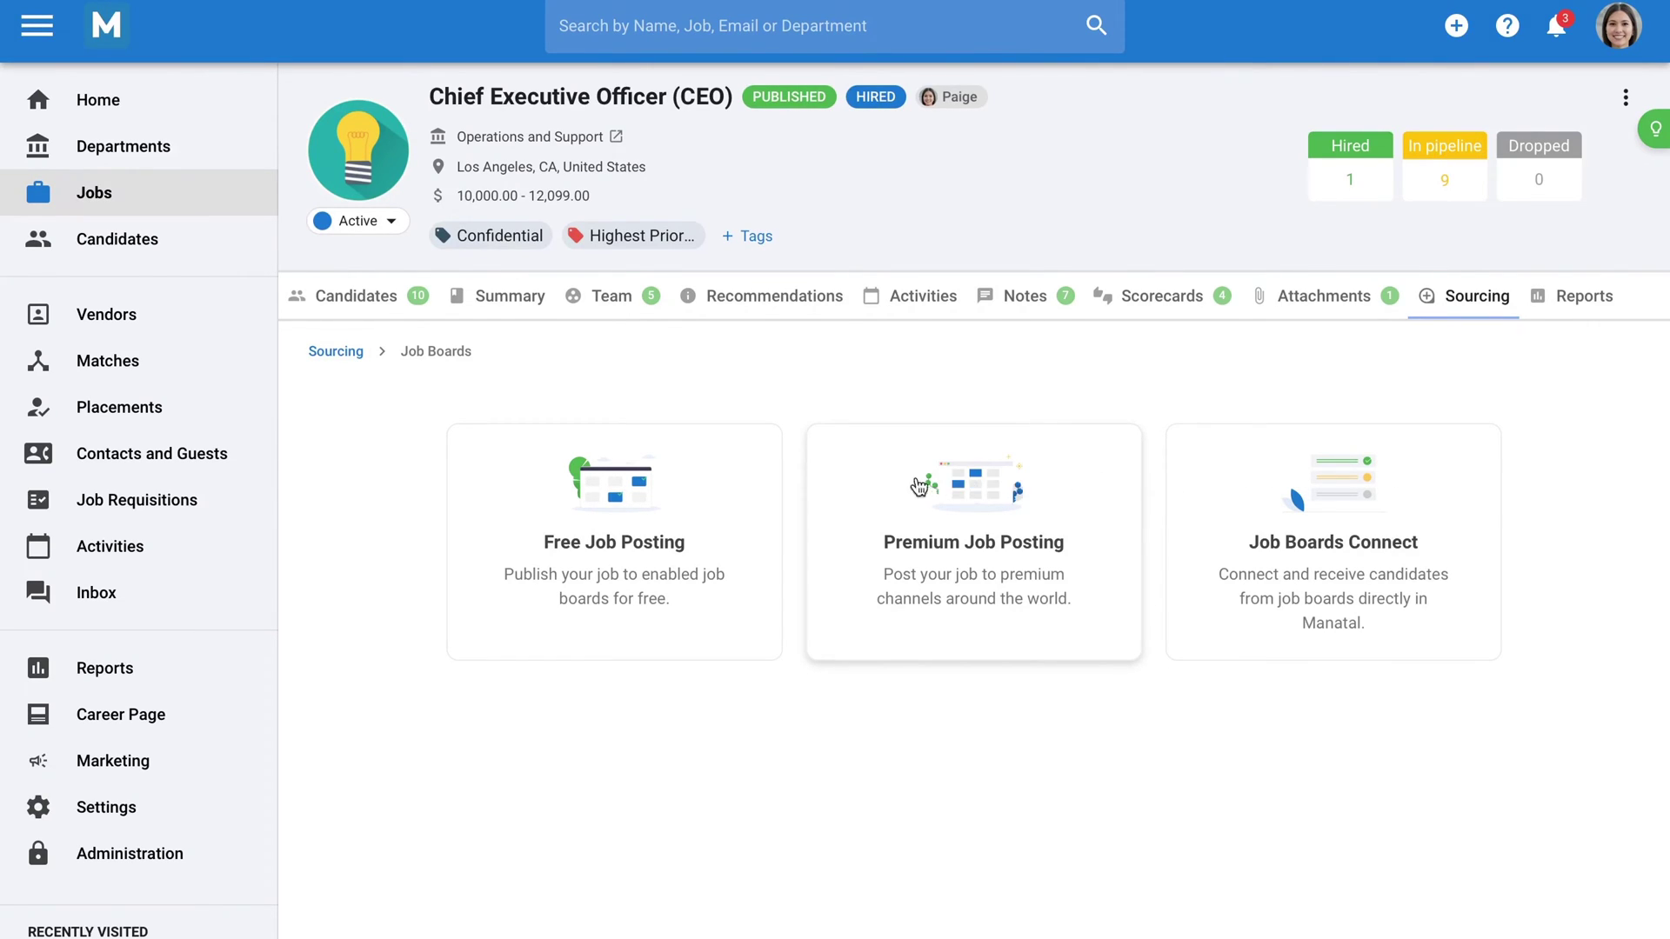
click(729, 495)
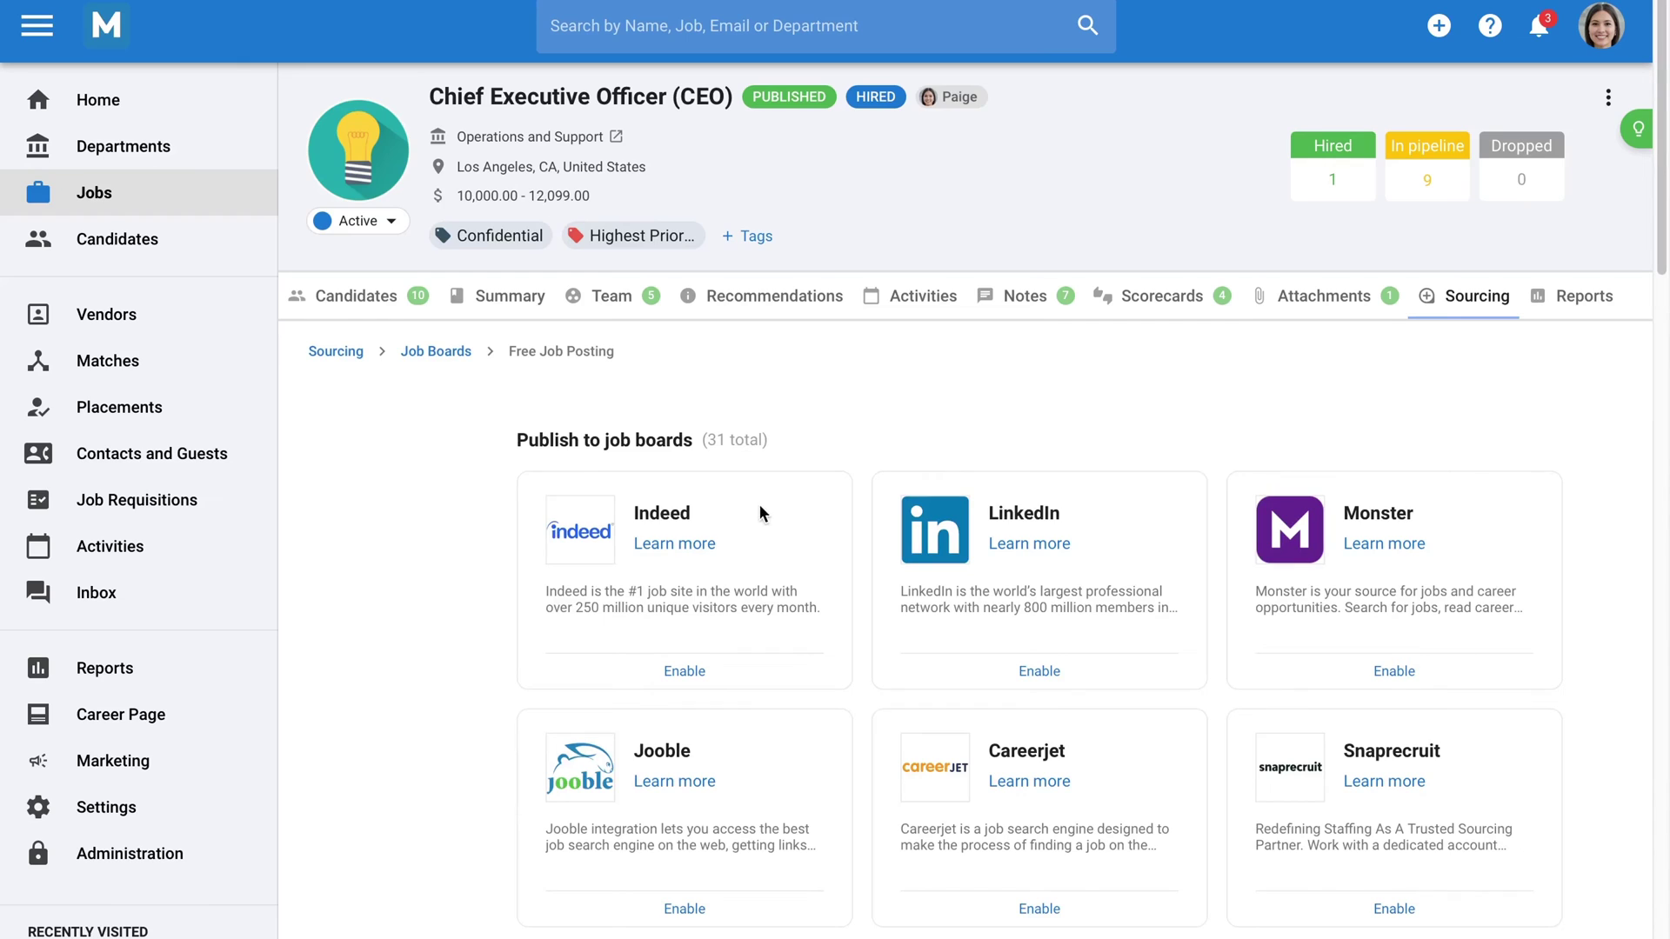
scroll(870, 536, down, 5)
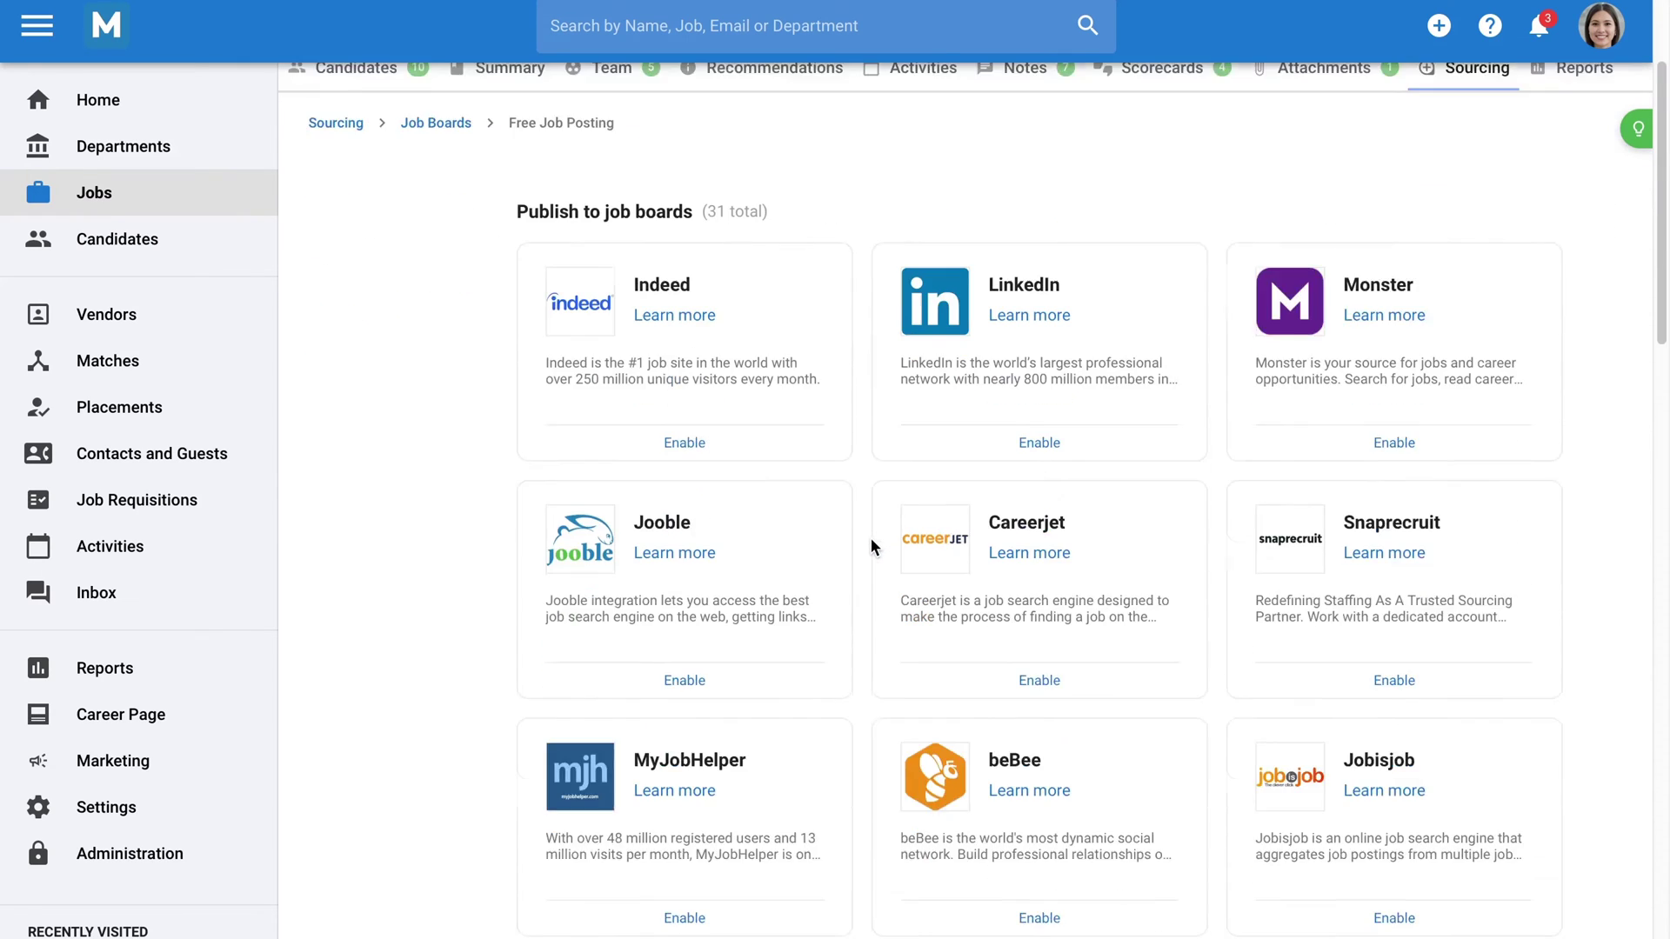
scroll(871, 541, down, 10)
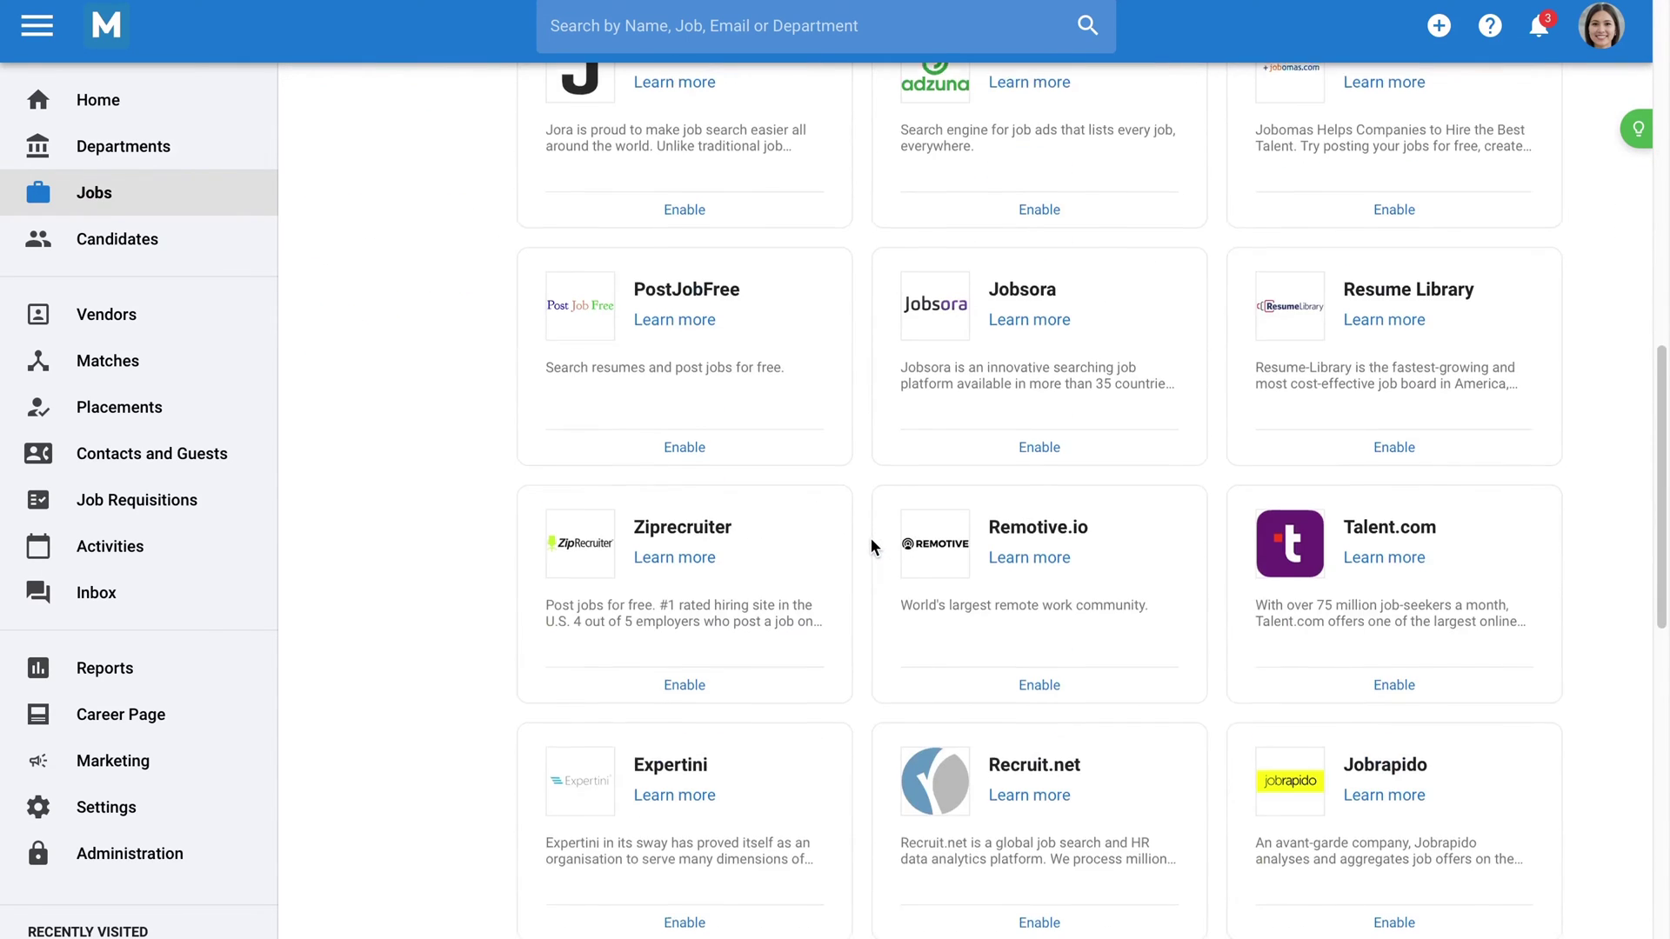
scroll(871, 539, down, 9)
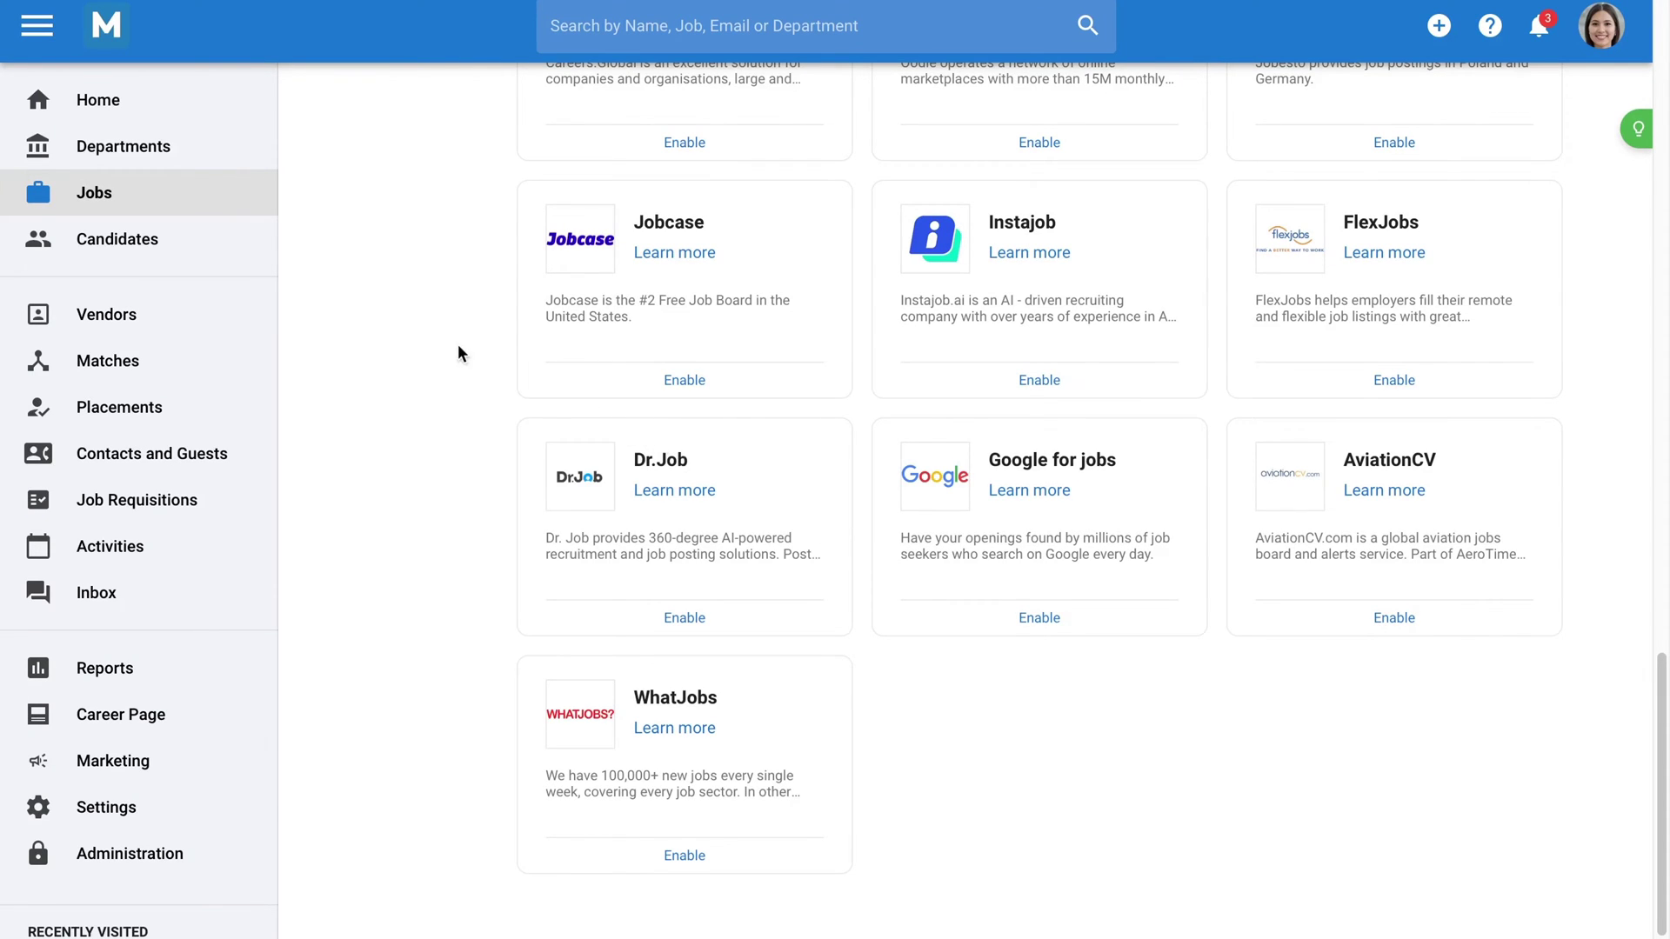
click(236, 246)
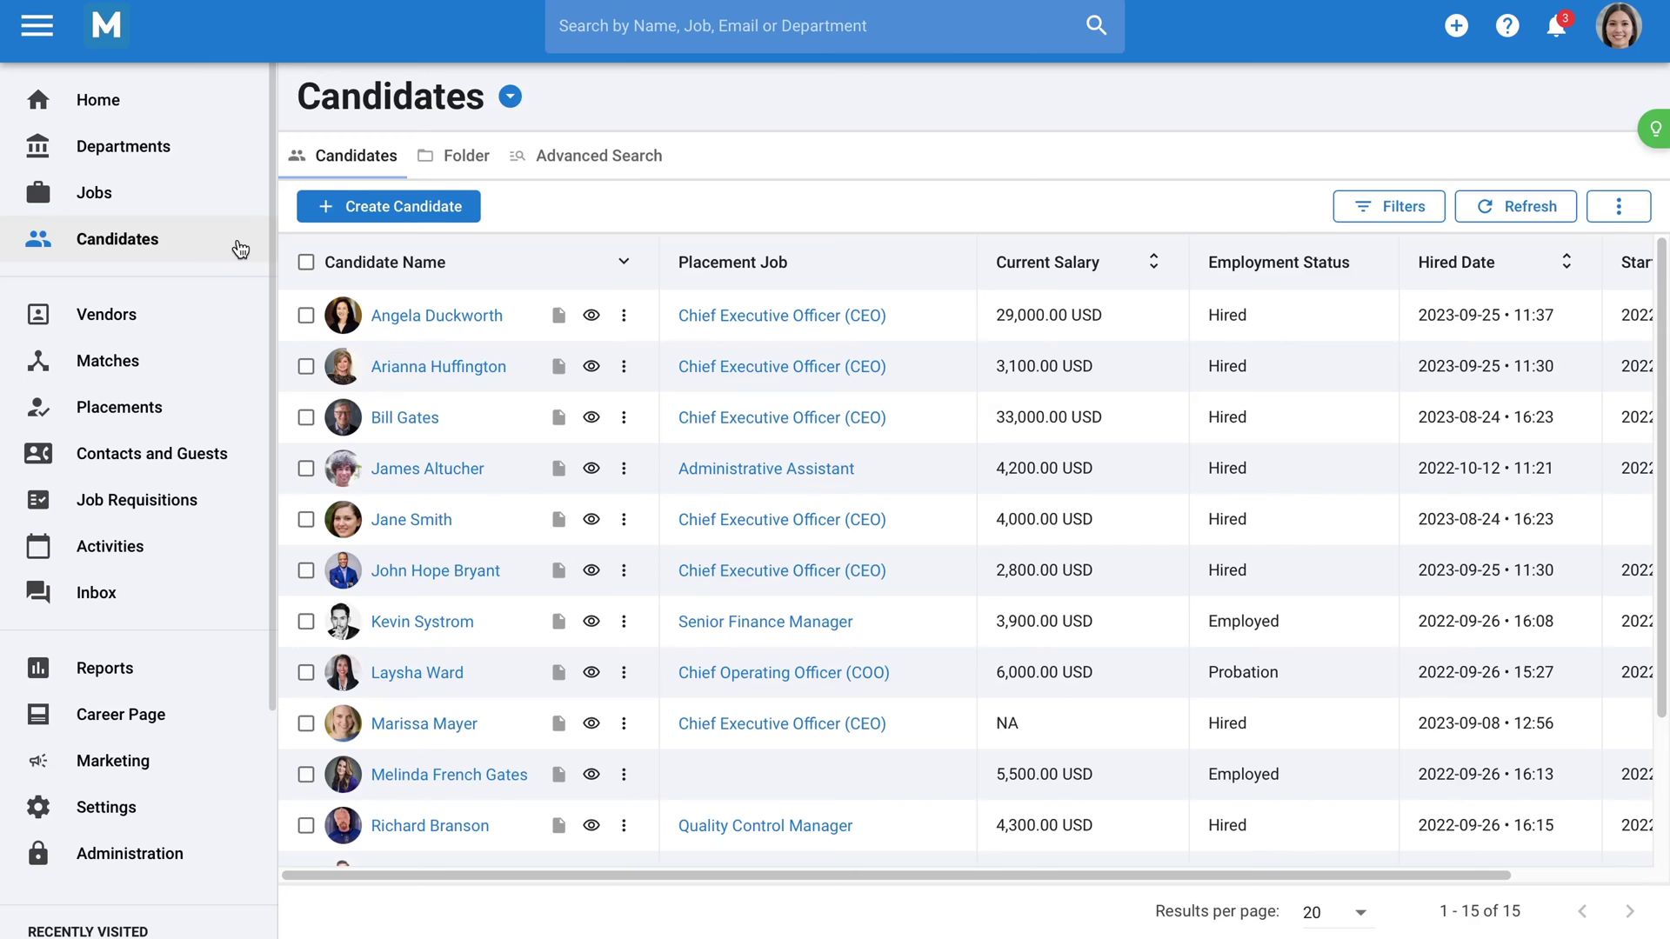
- Dismiss the new-candidate options and open the Sunshine co-founder's profile Summary
click(360, 217)
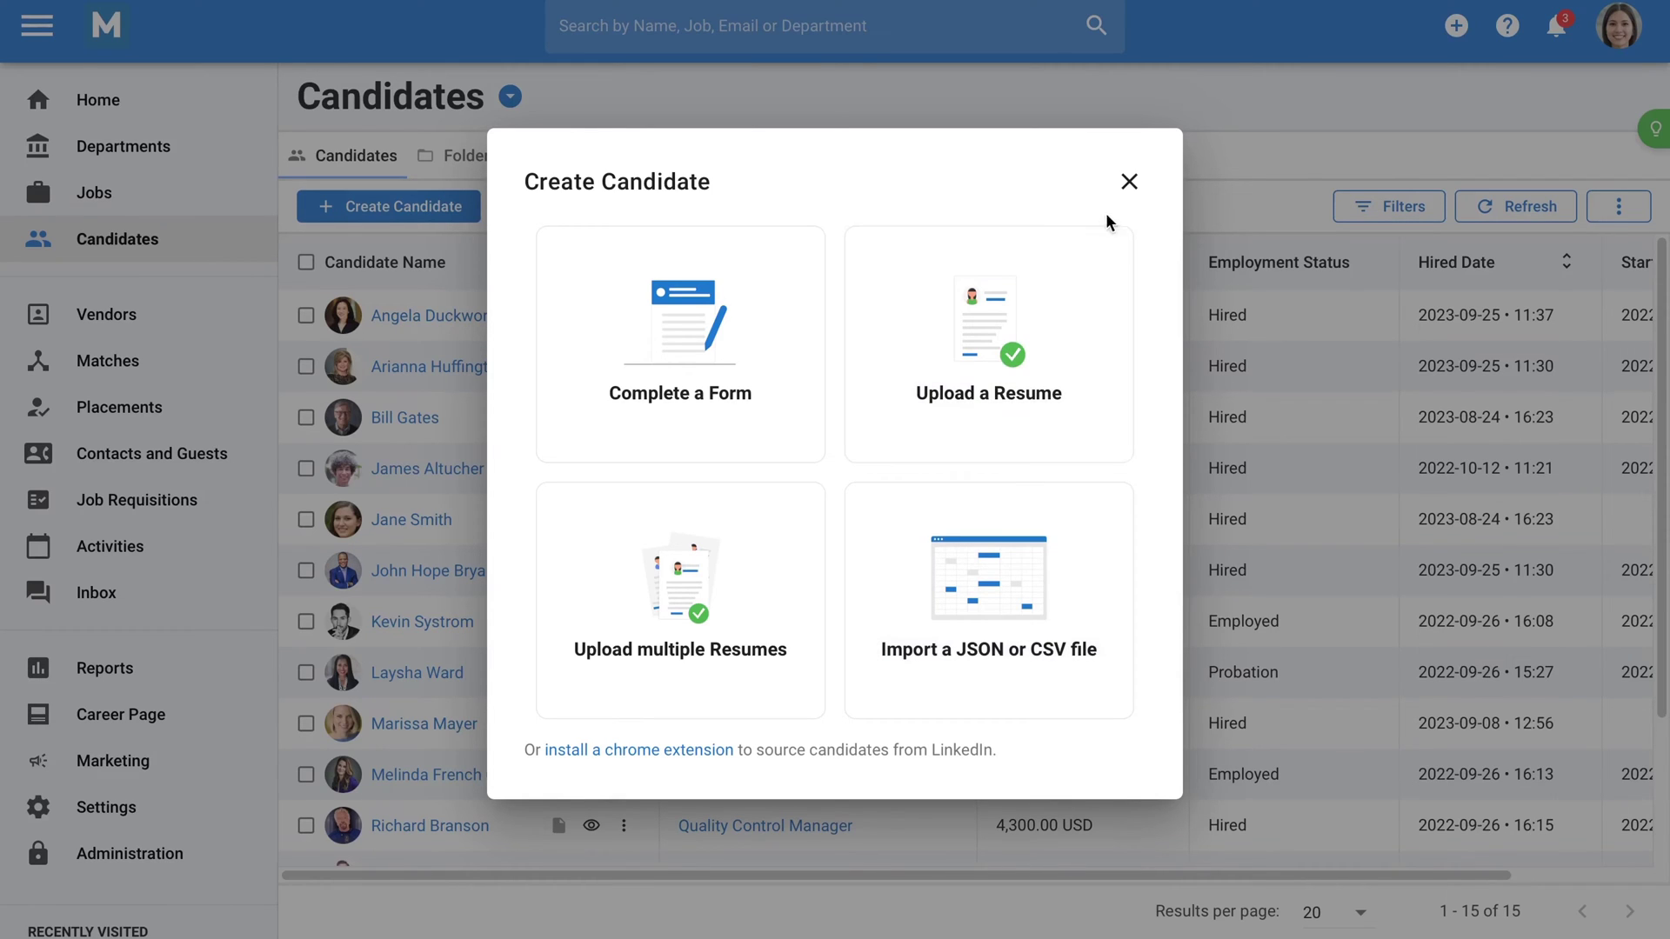
click(1128, 184)
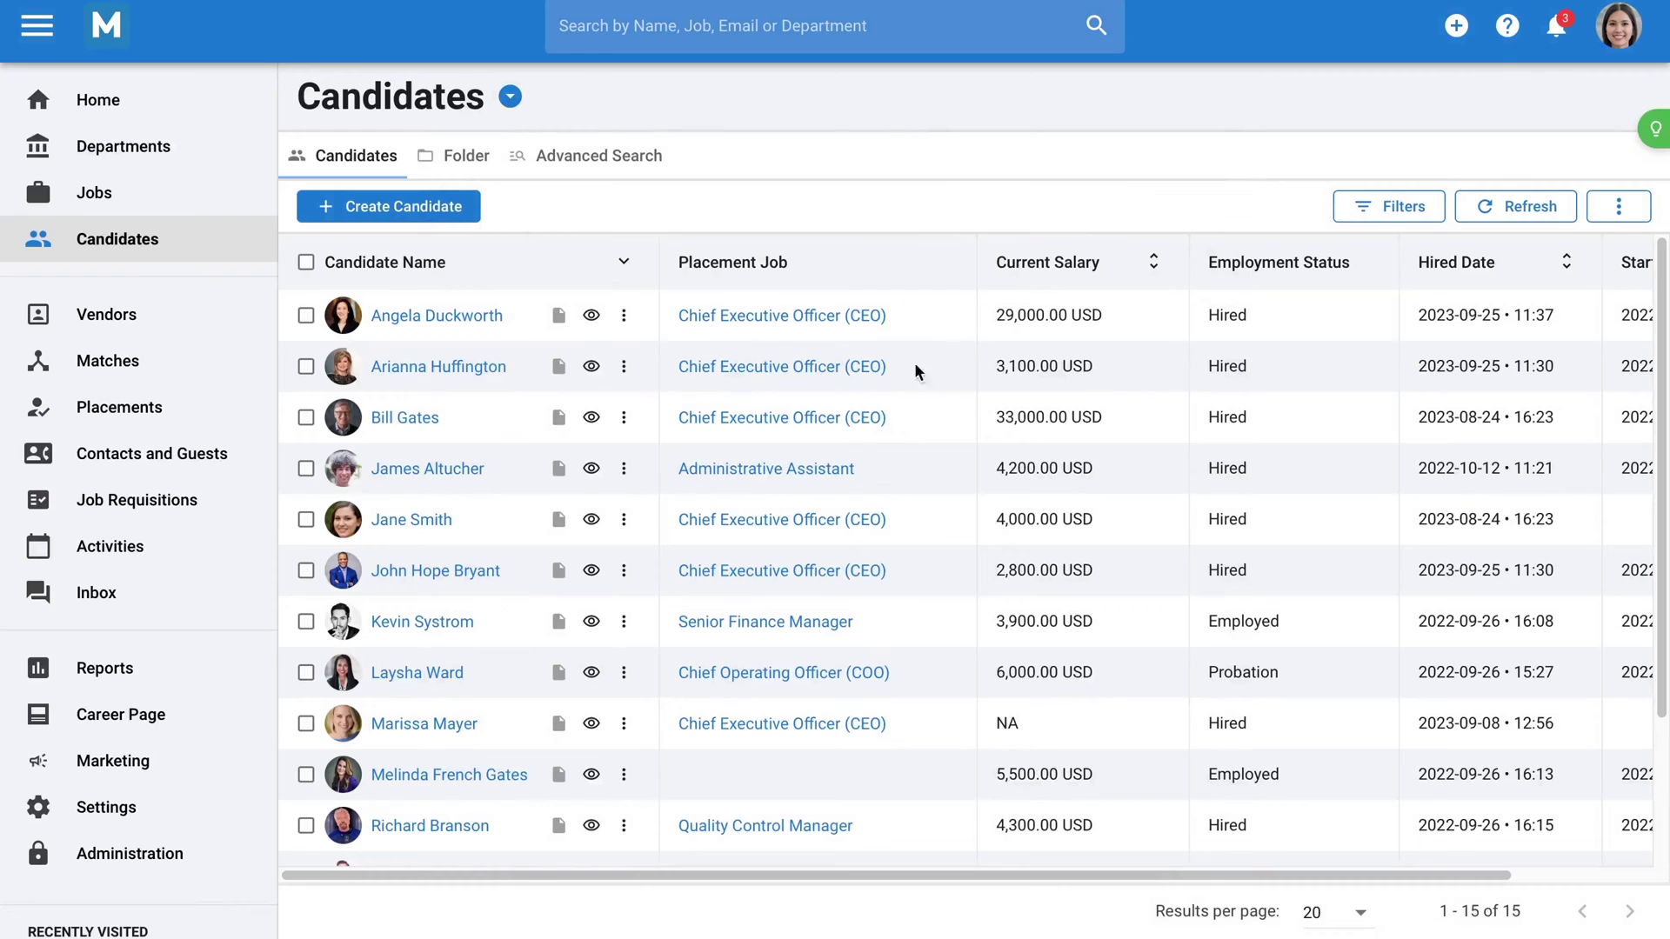
click(592, 724)
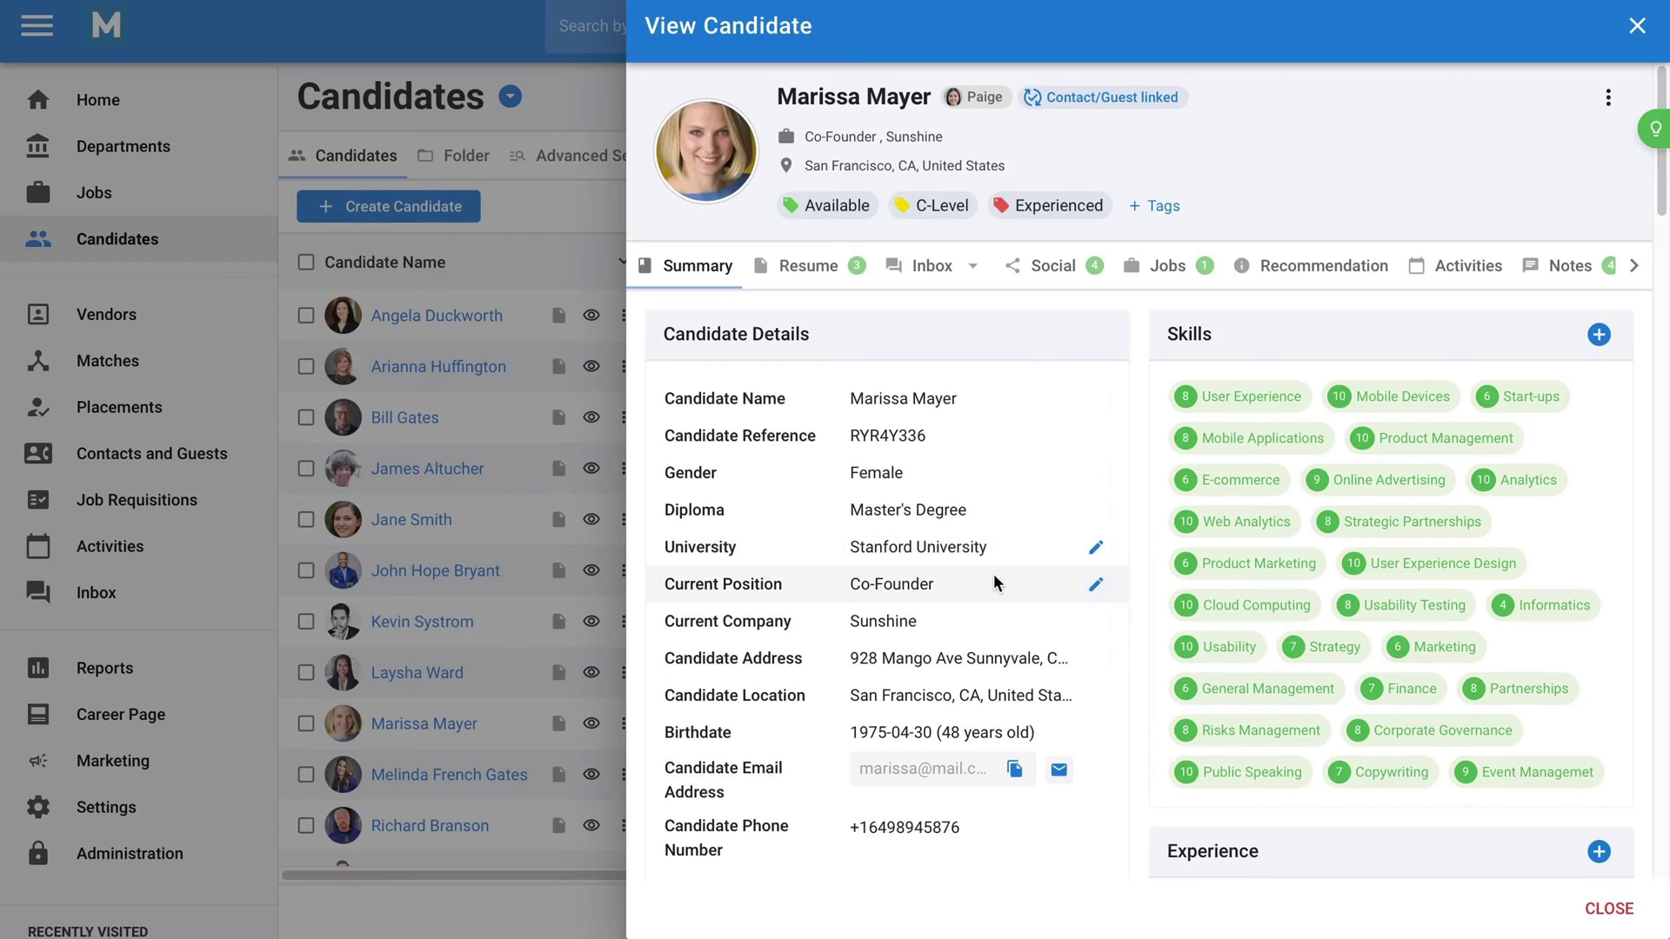
- Review the candidate's Resume, Social, Jobs and Notes tabs, then close her profile
click(800, 257)
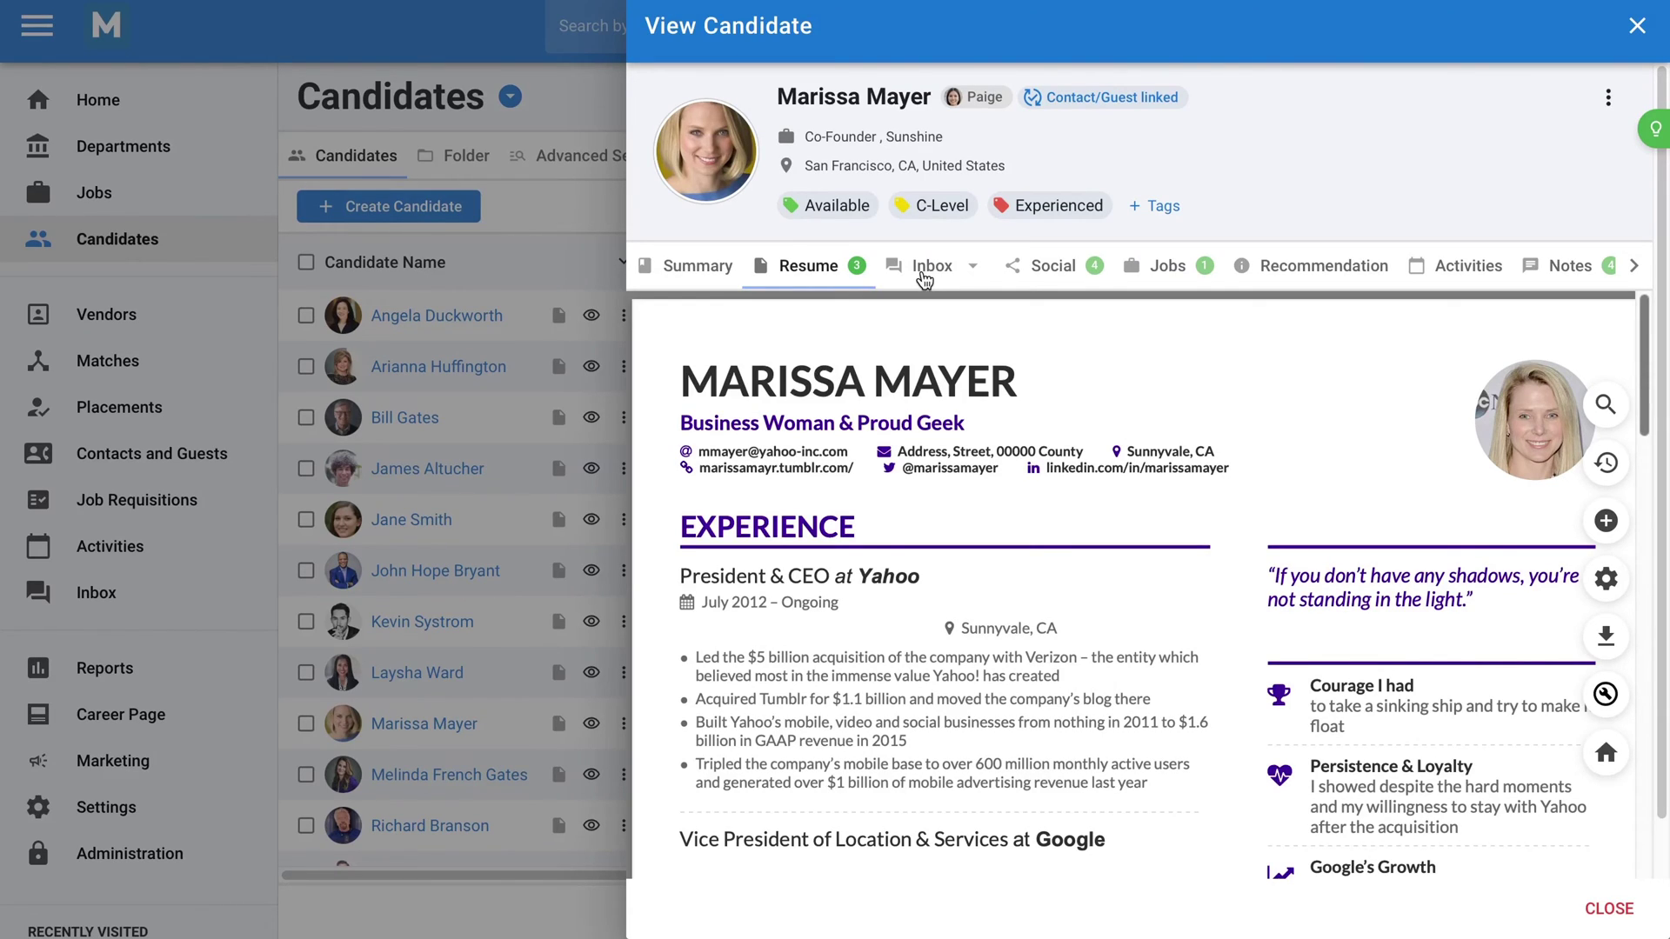
click(1040, 276)
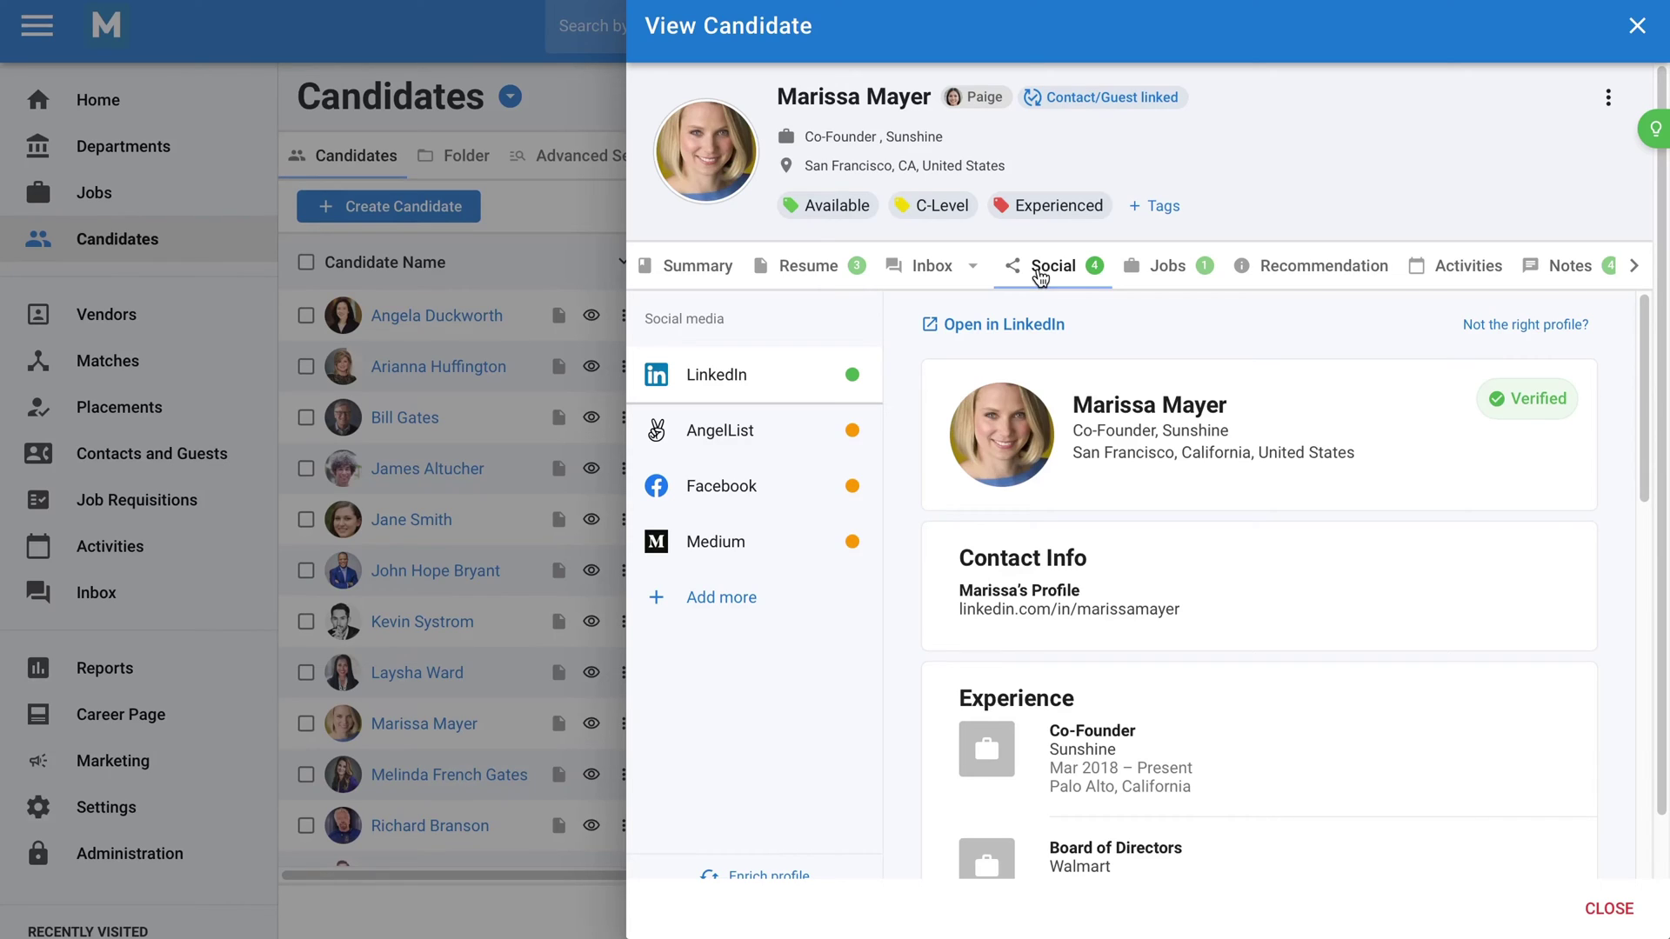
click(1138, 273)
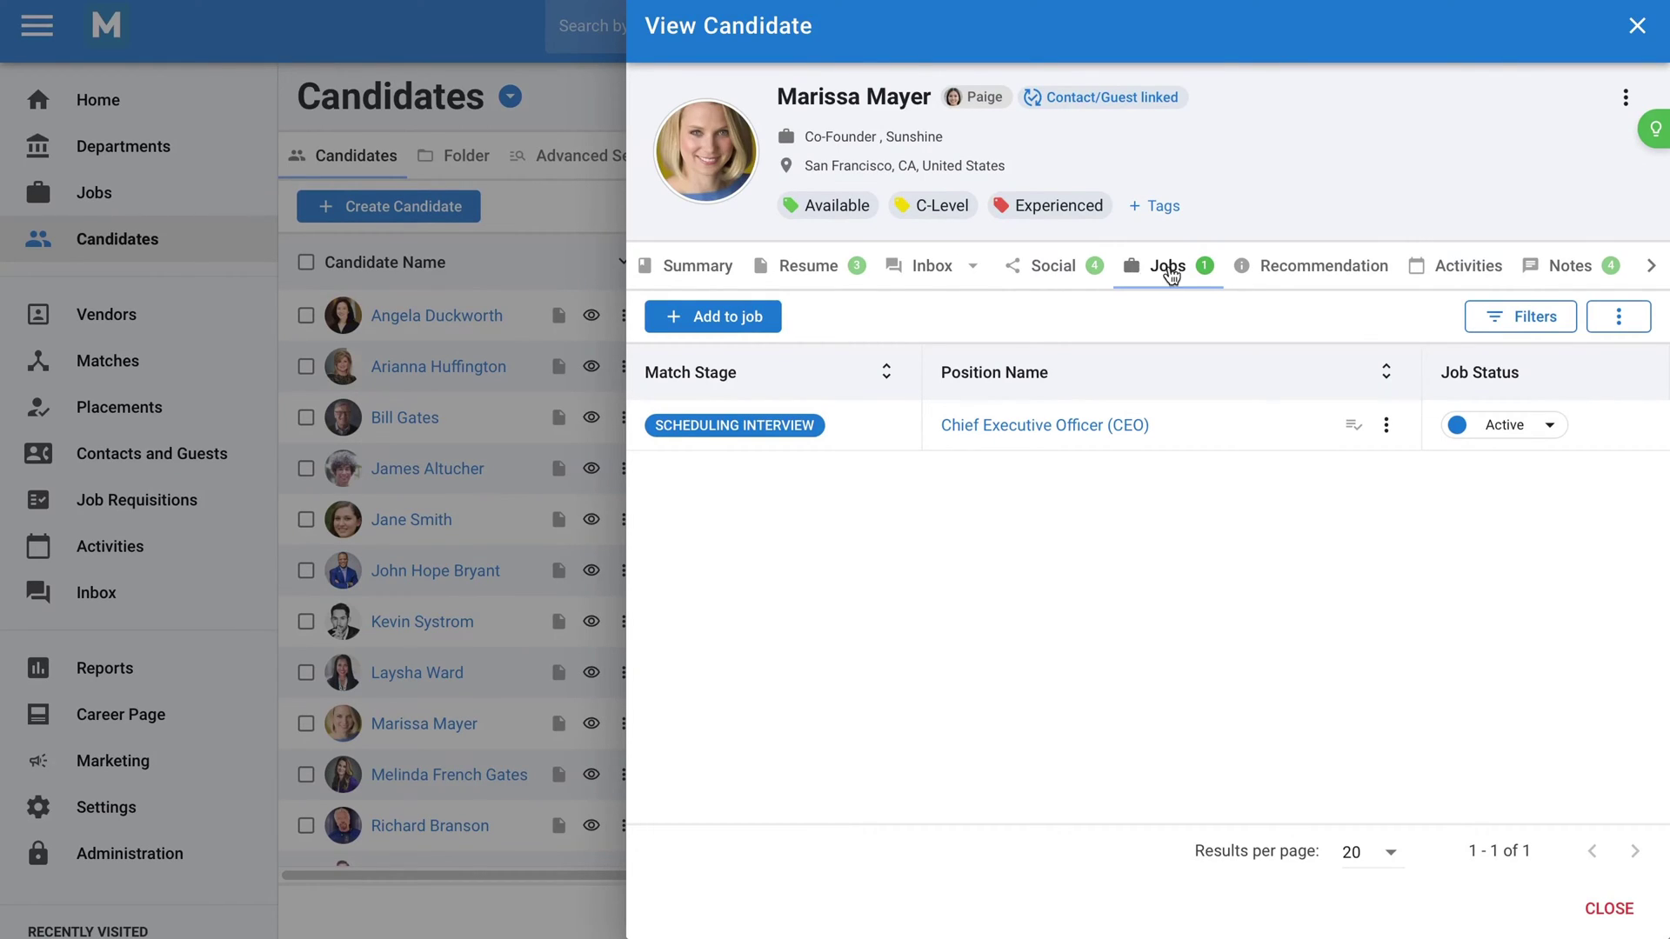
click(1539, 274)
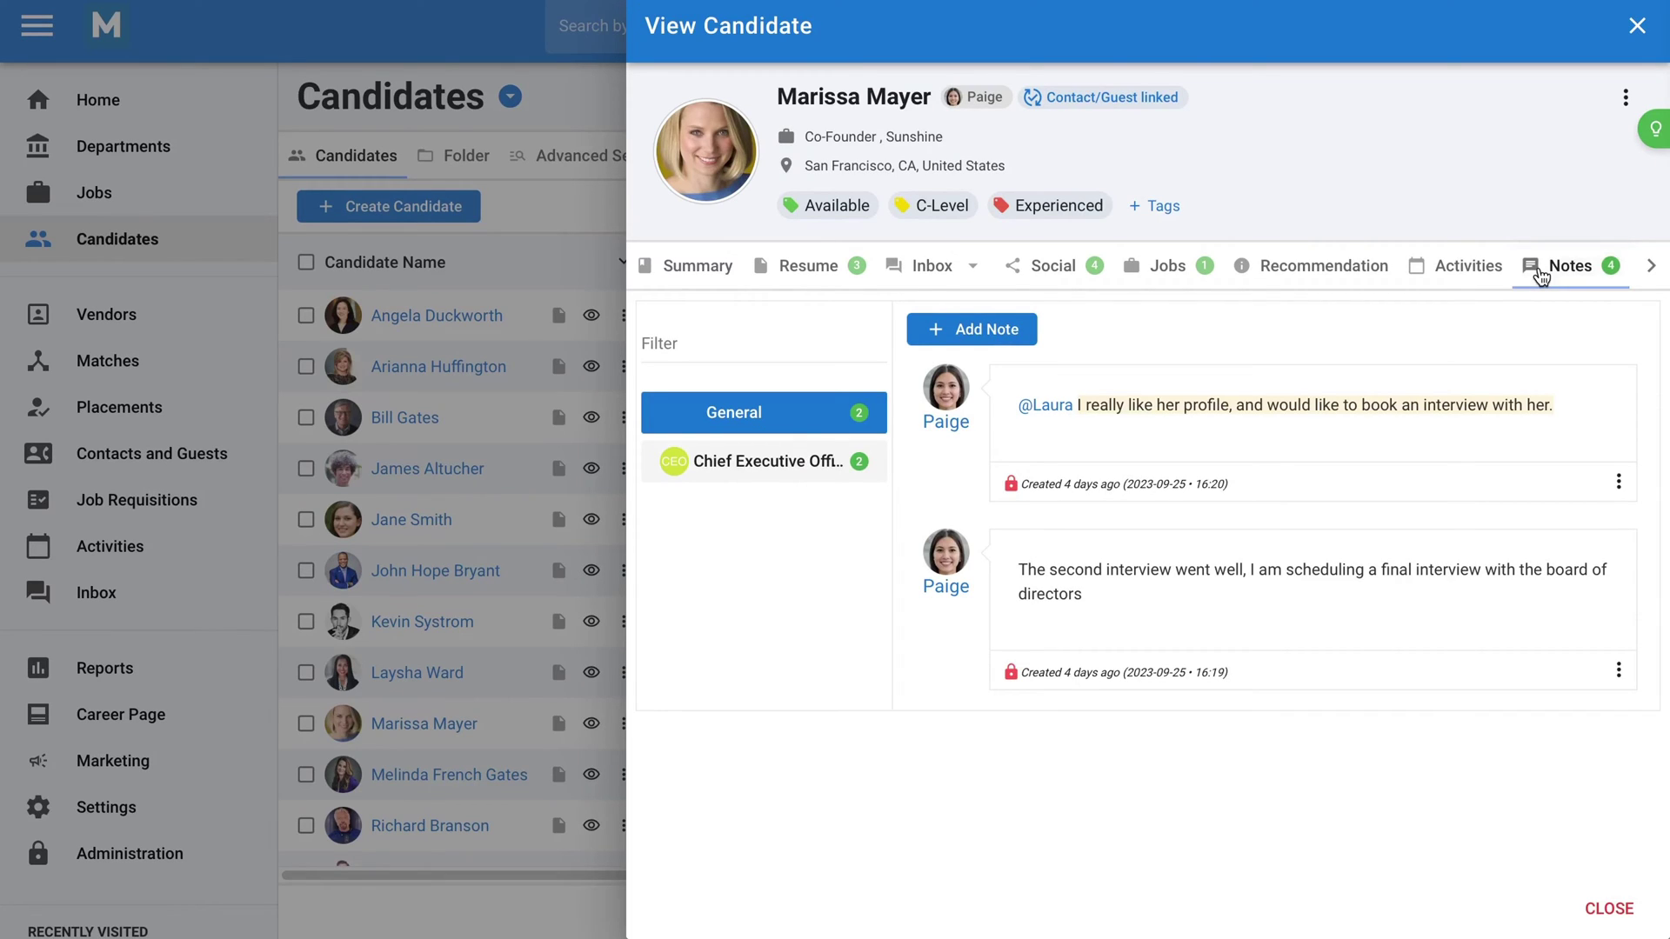
click(1650, 268)
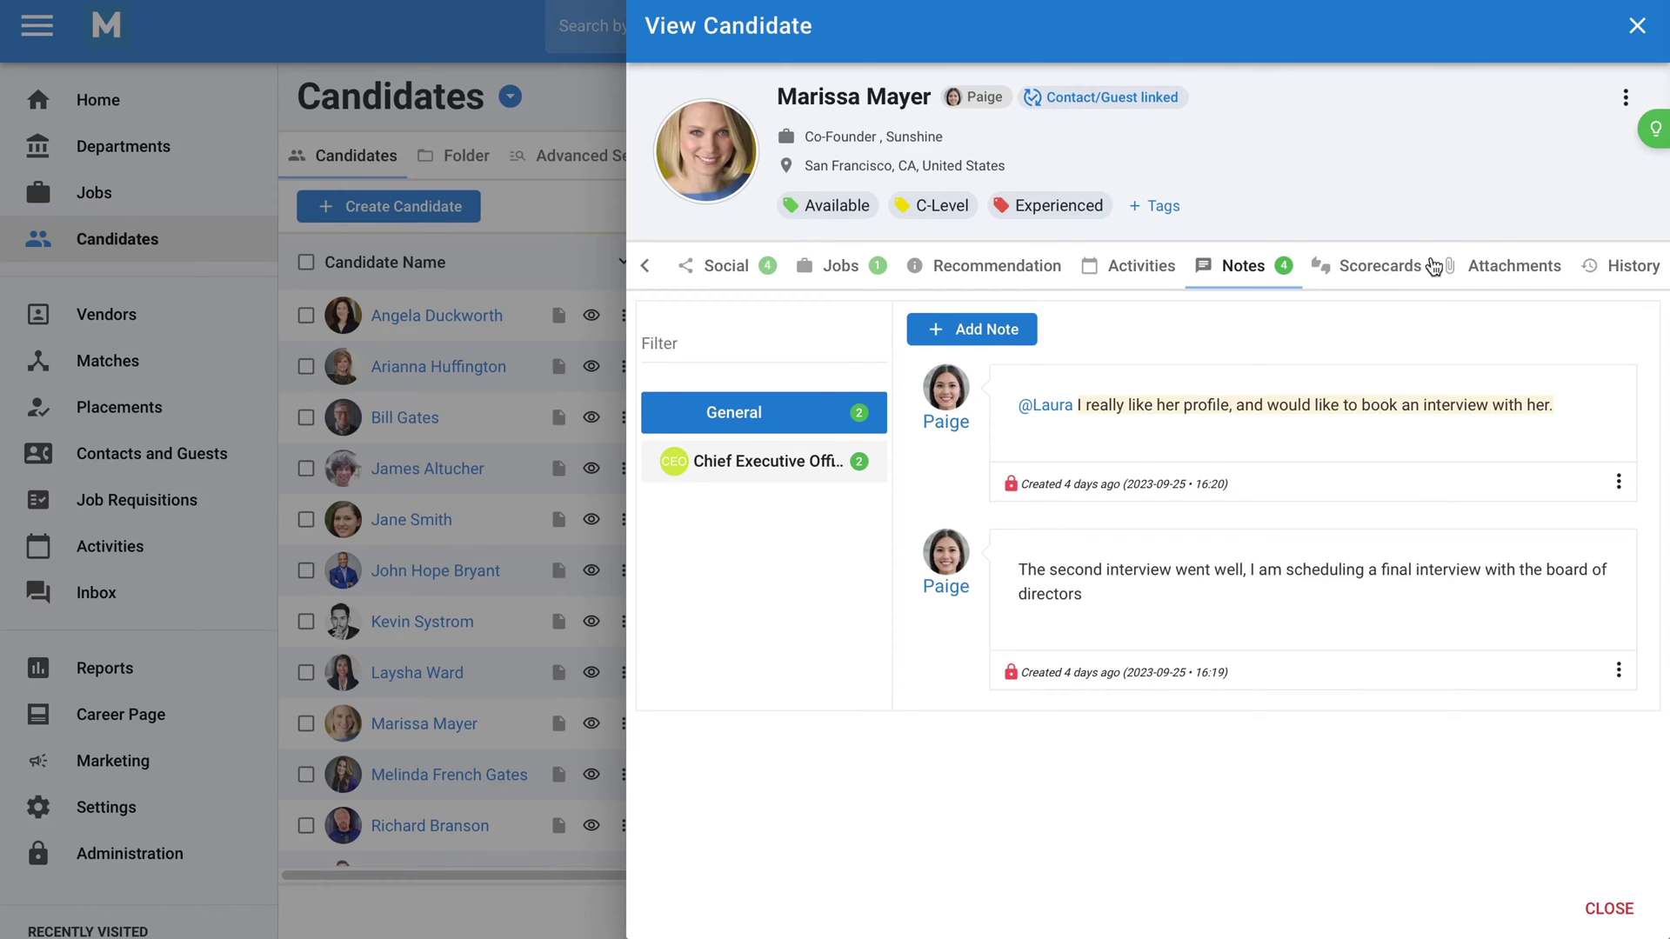
click(1636, 27)
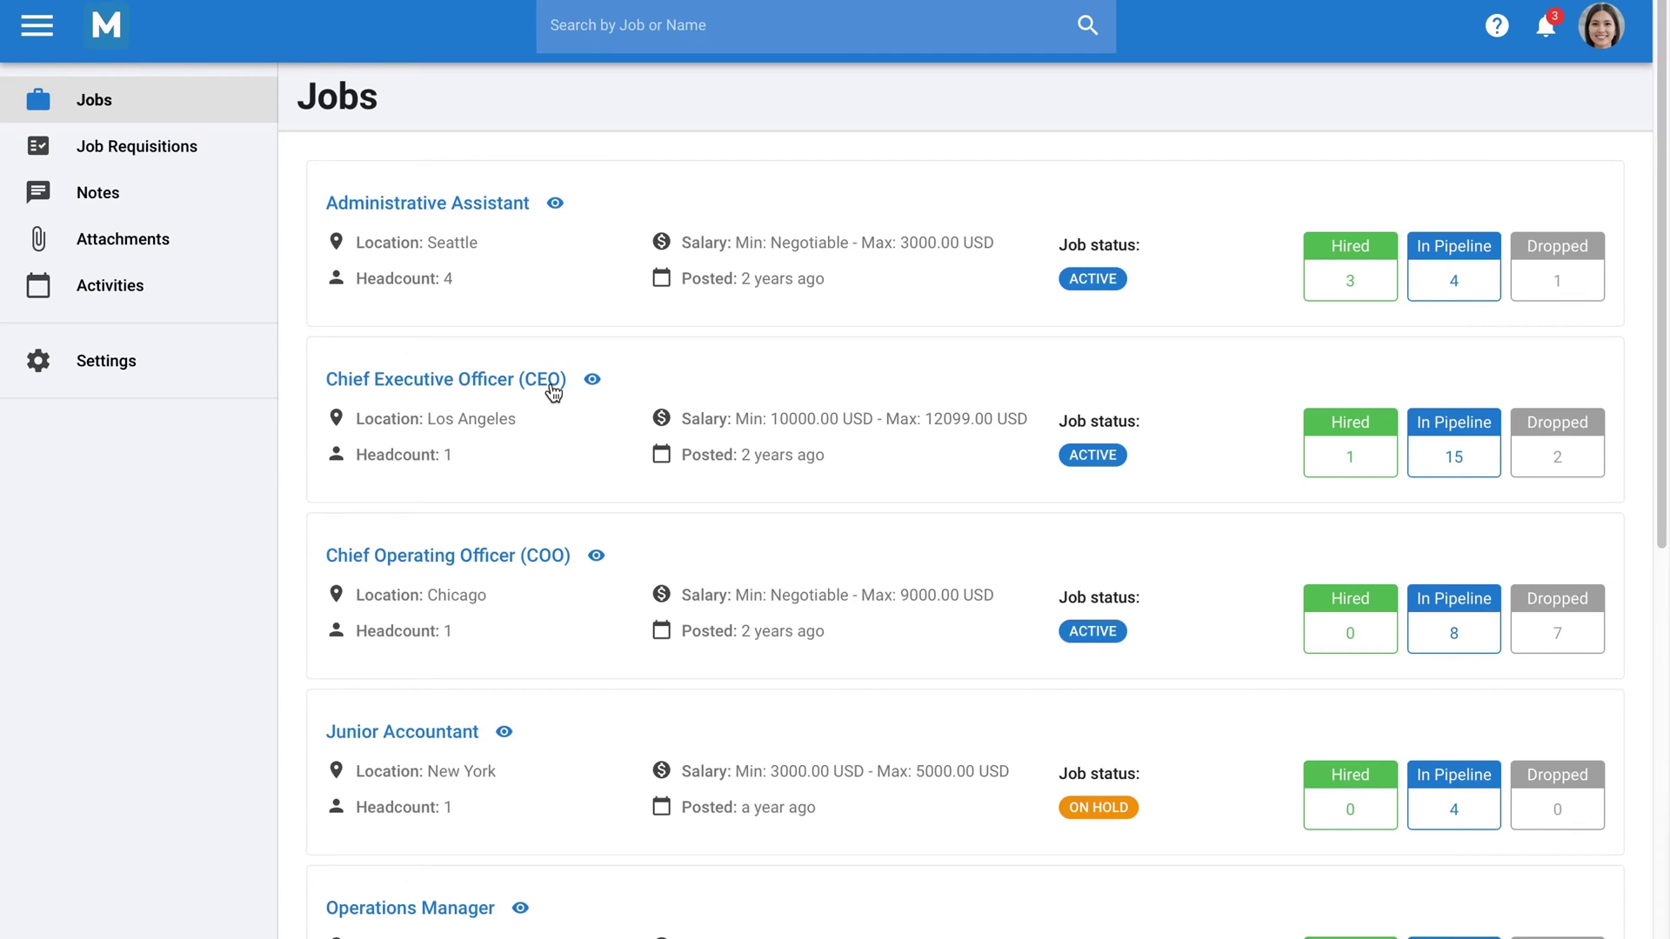
- Open the CEO job's 10-candidate pipeline and check the latest notifications
click(552, 387)
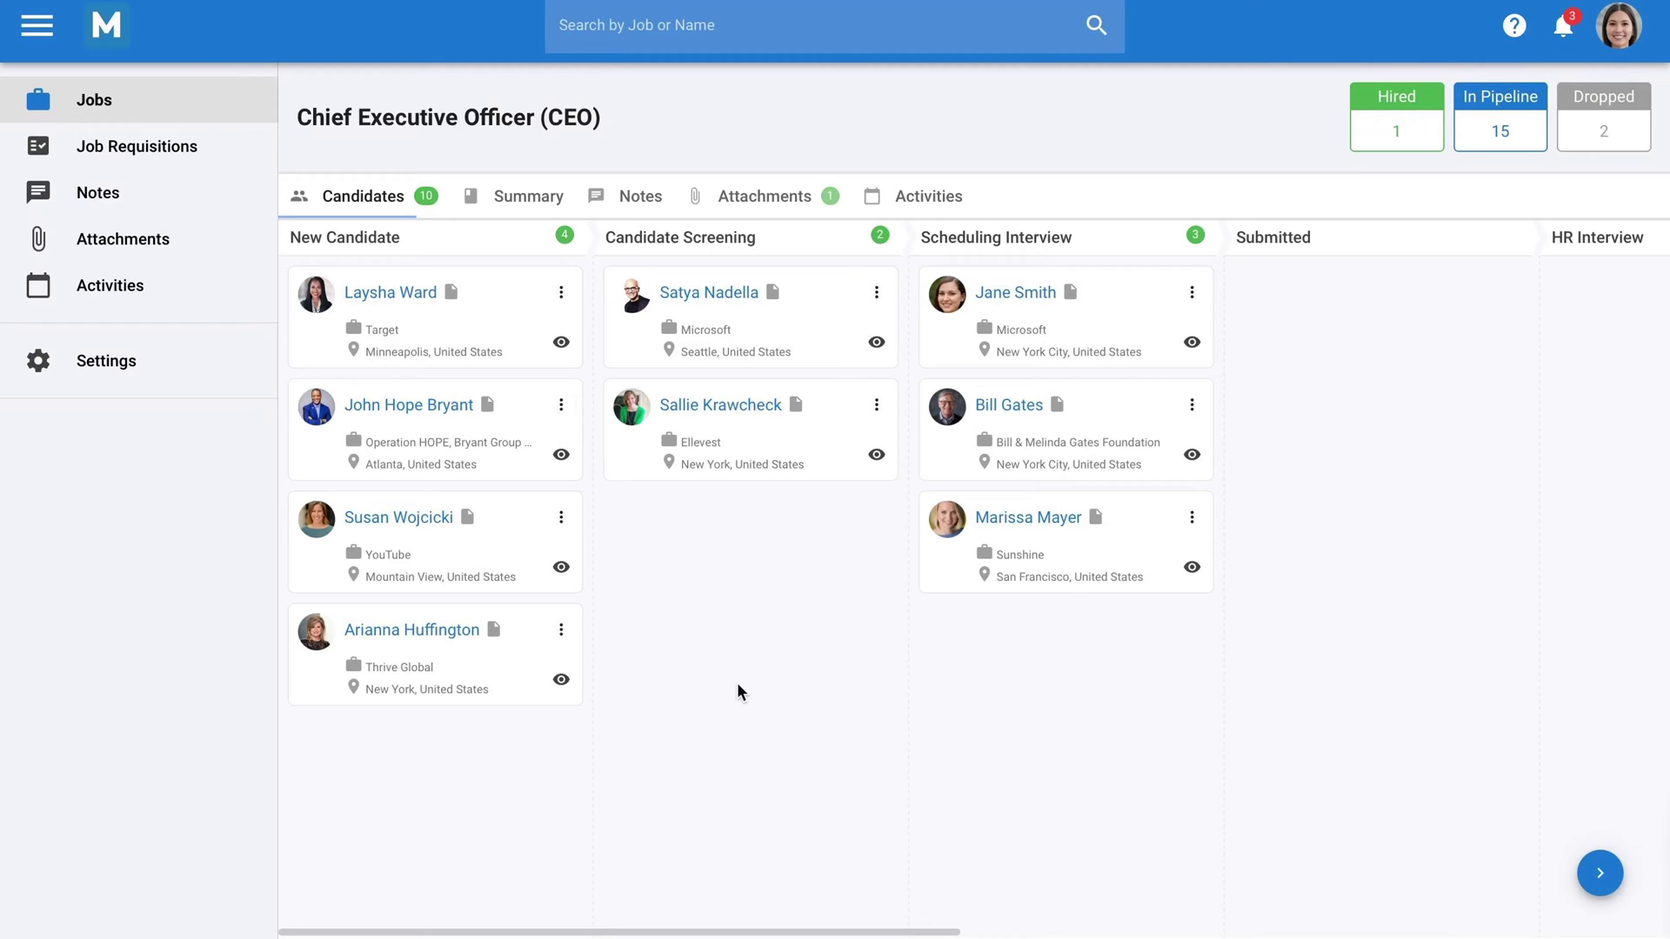
click(1561, 42)
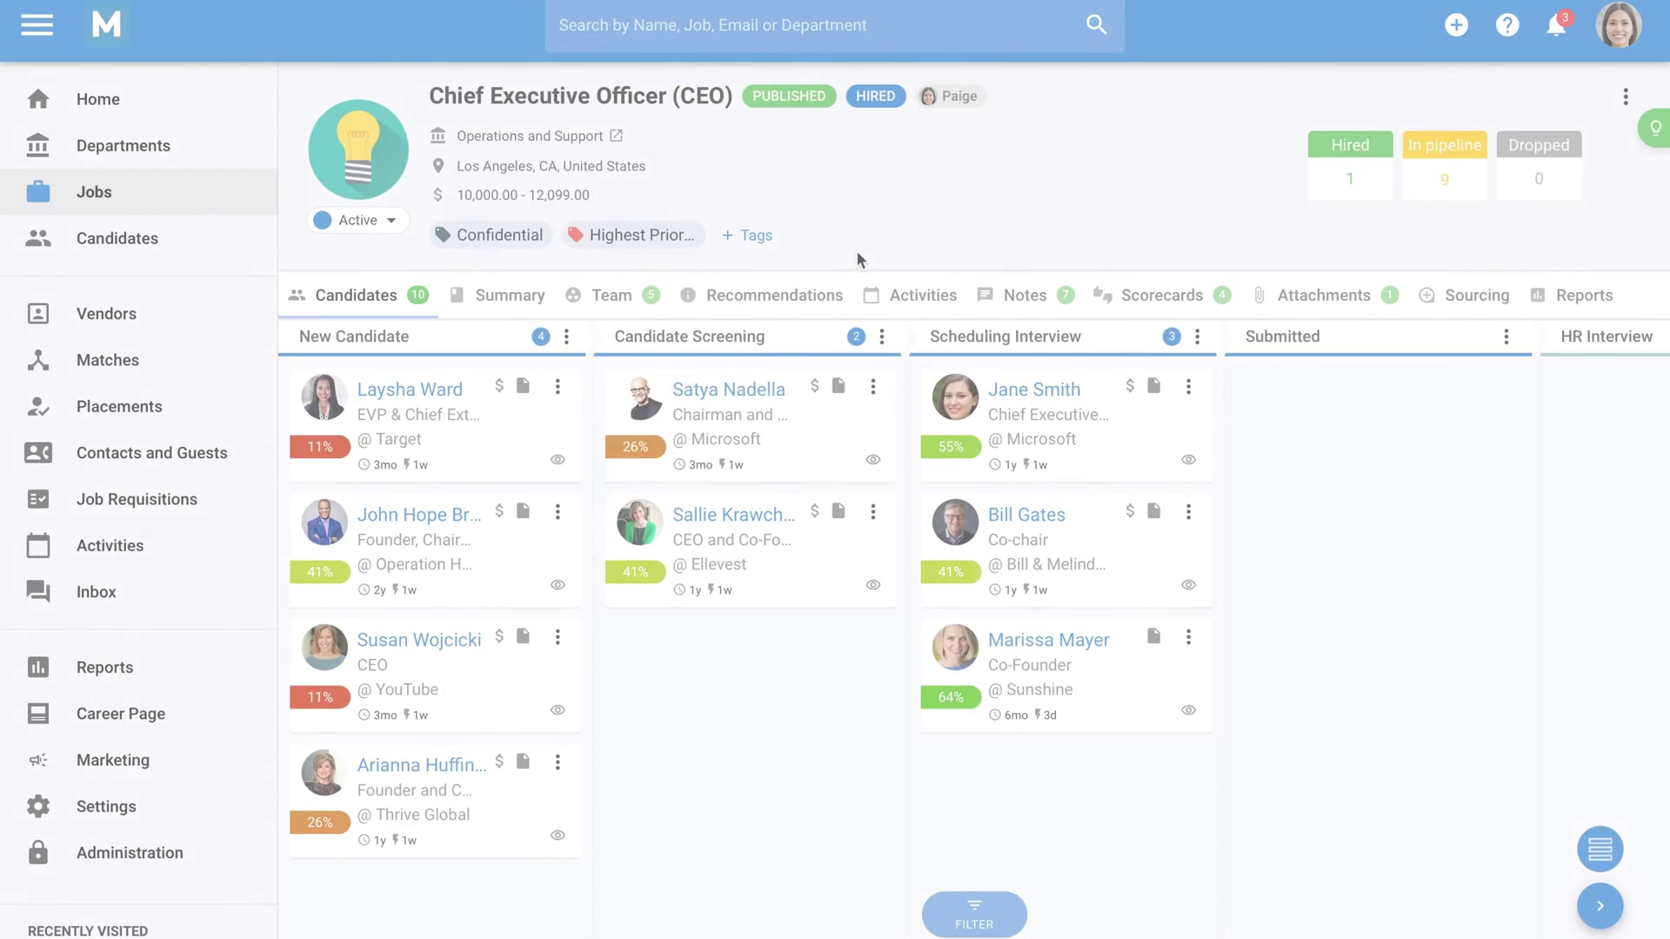
- Show the CEO job's Recommendations tab with 11 matching candidates
click(811, 287)
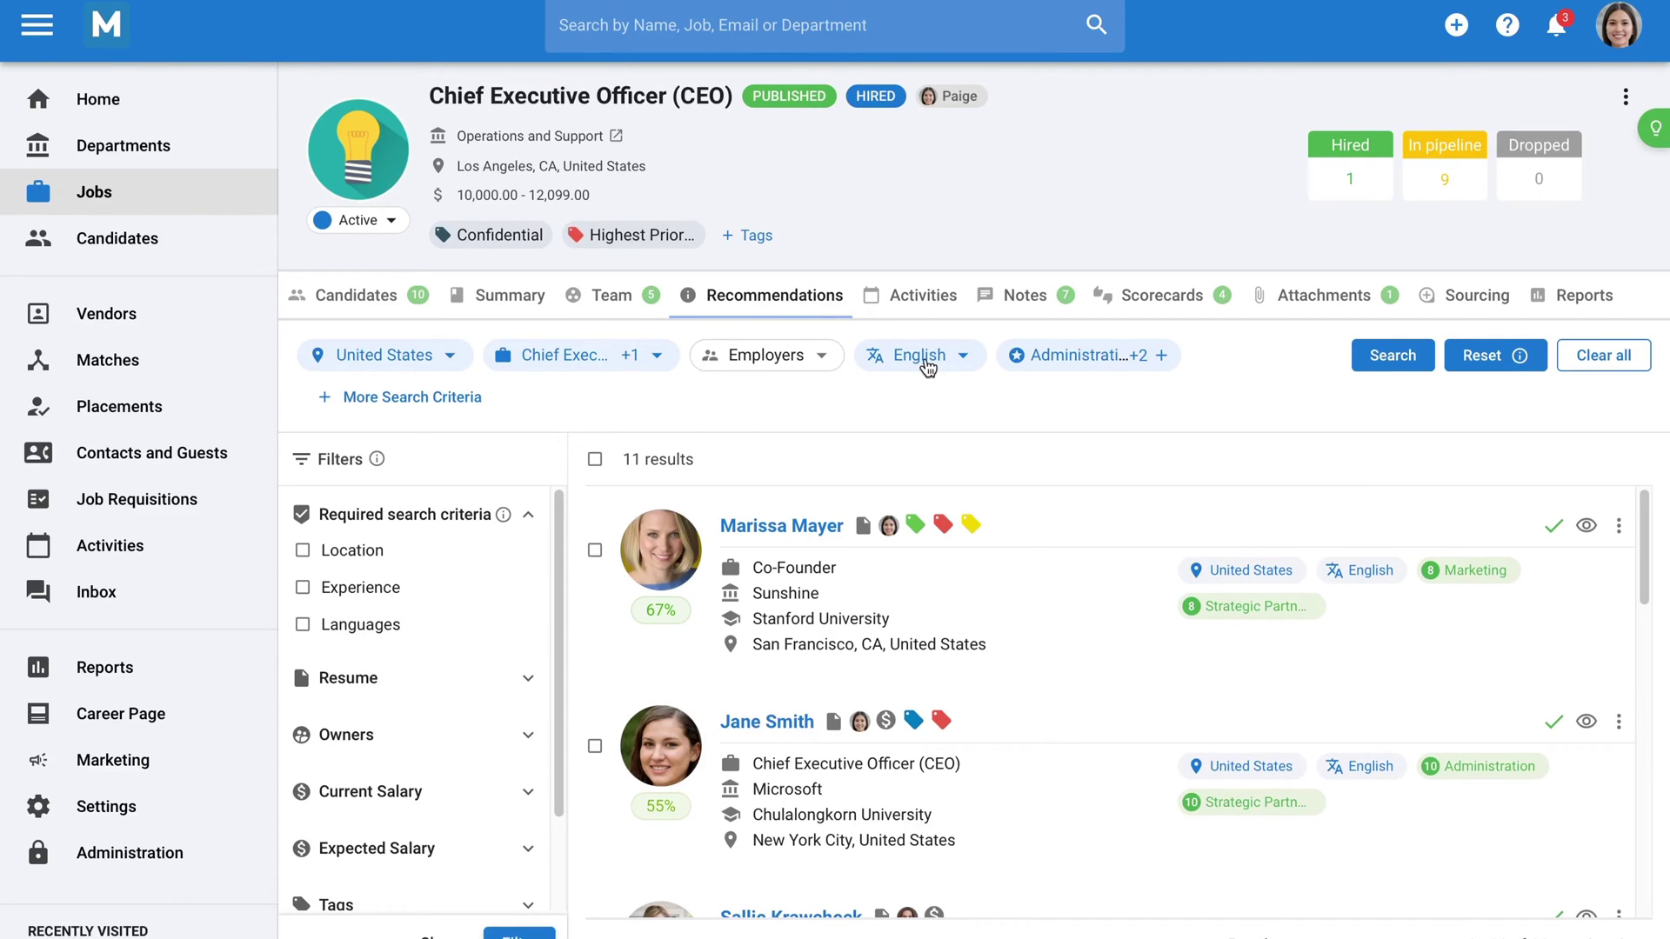
click(1174, 360)
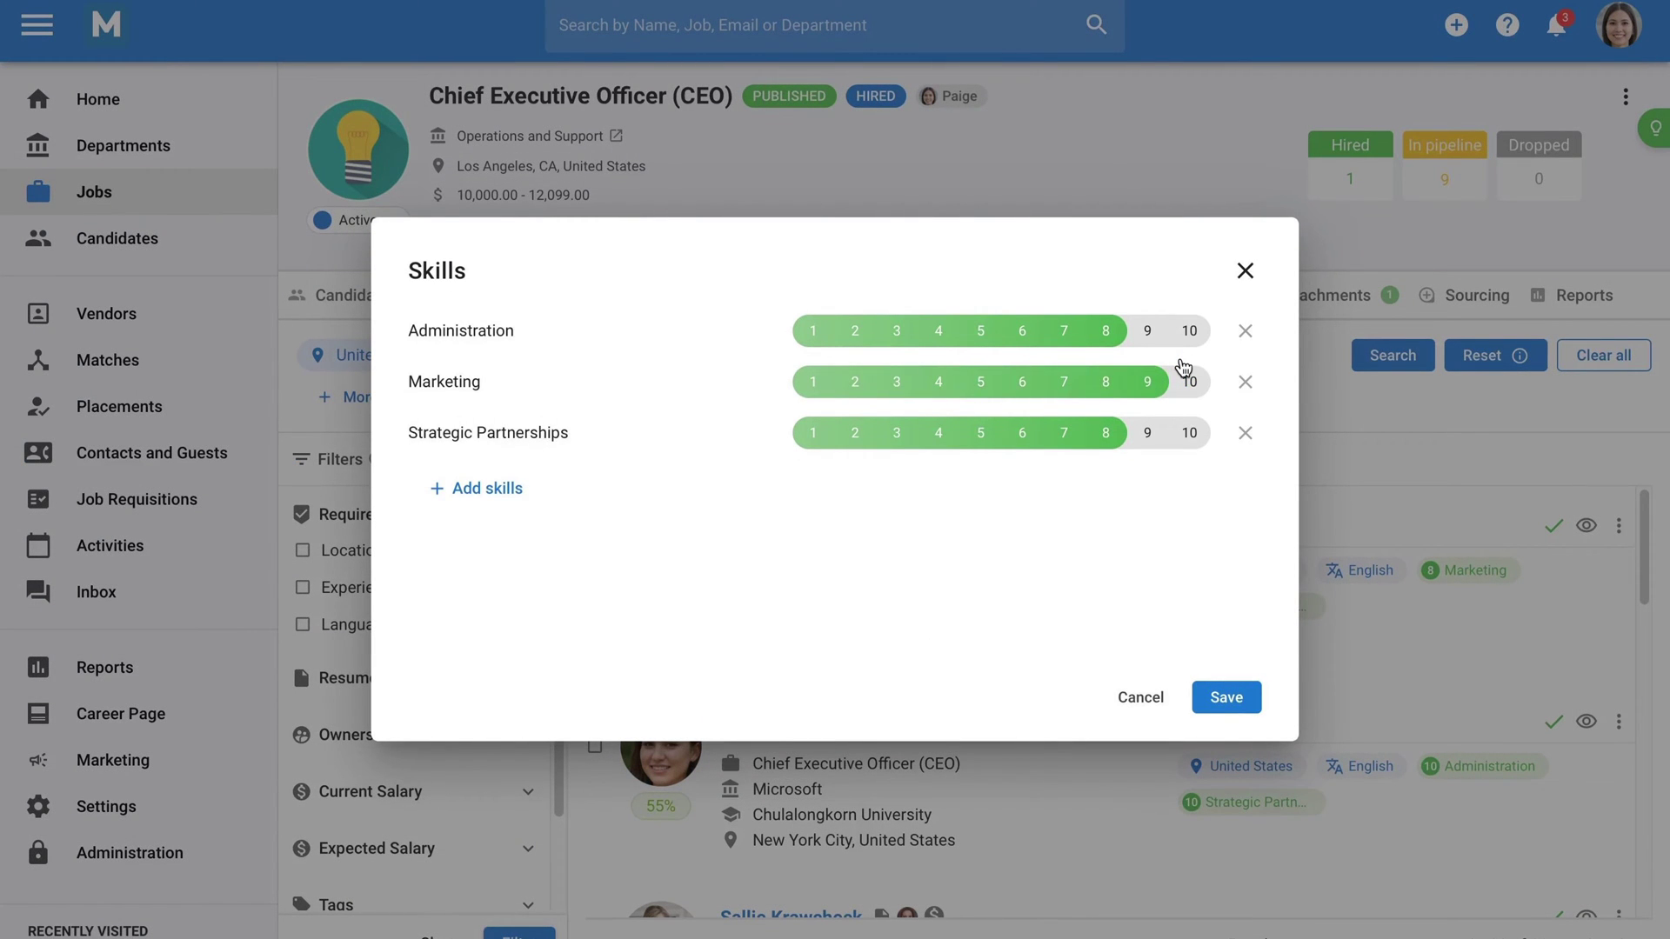
click(1239, 274)
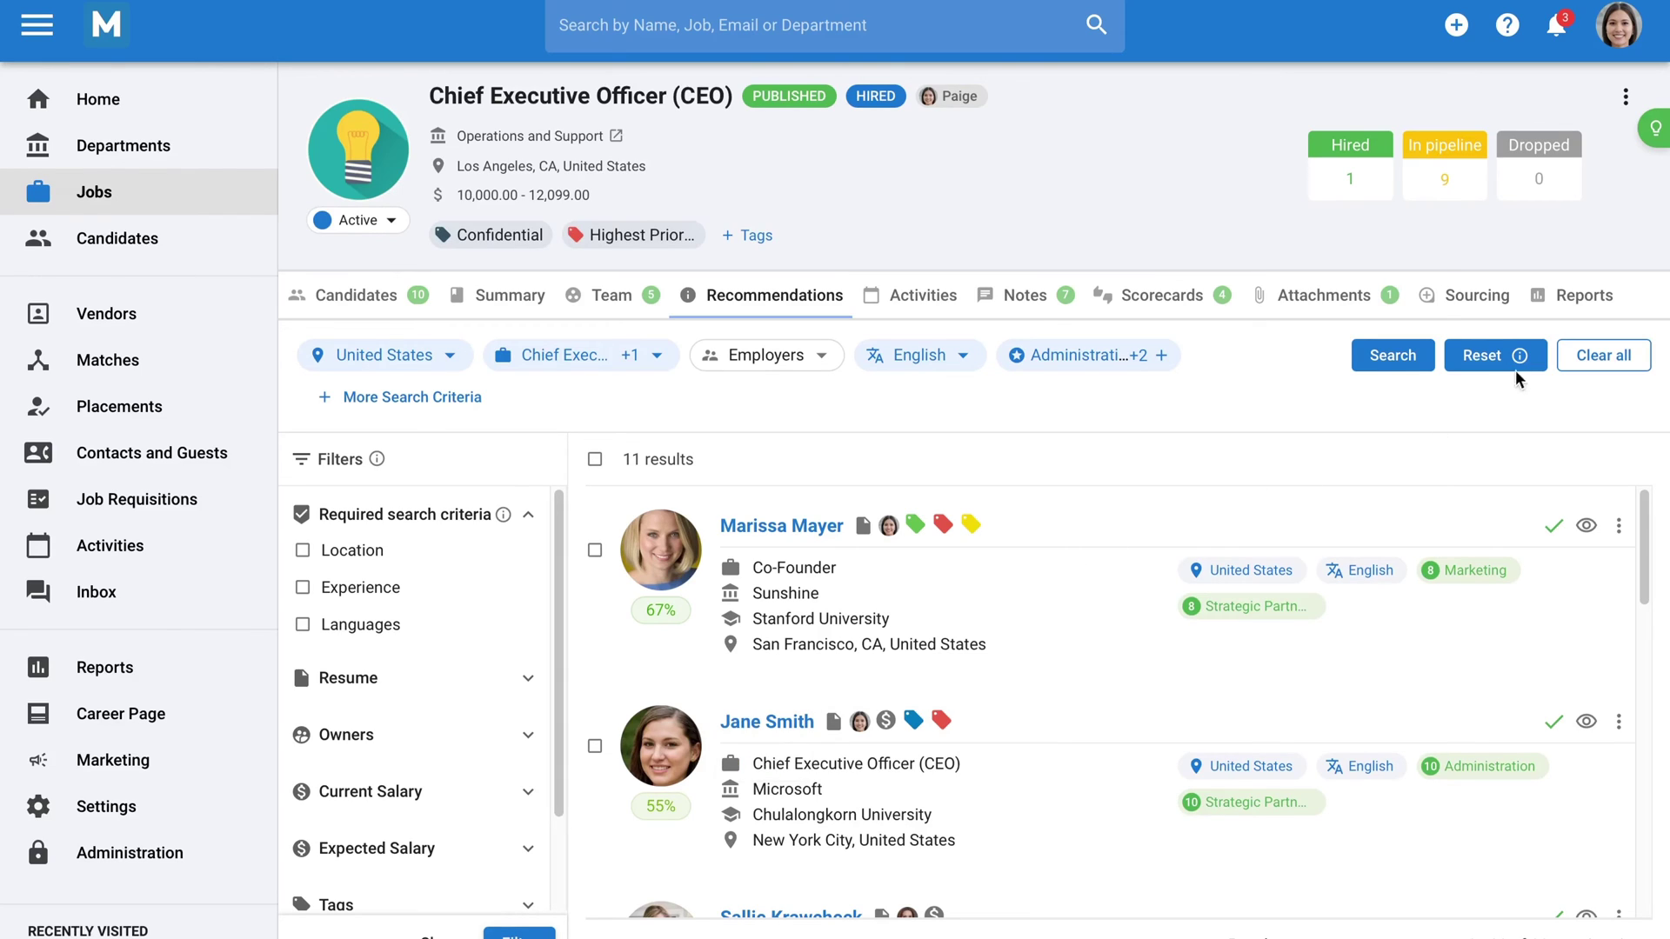
click(1571, 313)
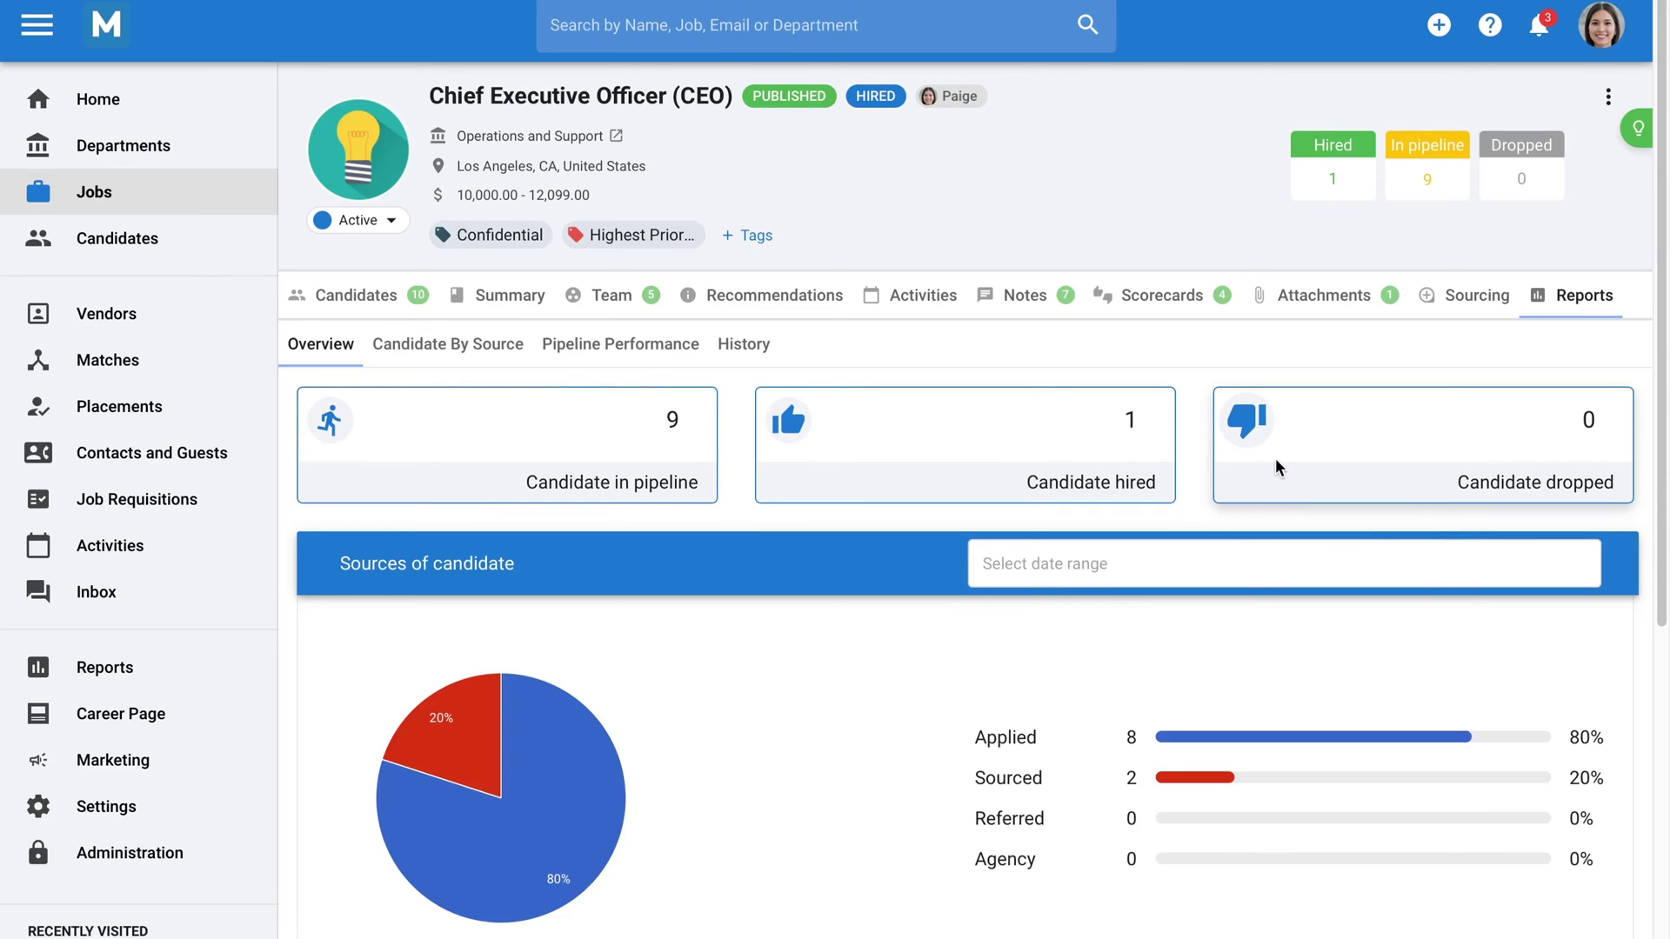
- View the CEO job's Candidate By Source report, including the medium performance table
click(502, 364)
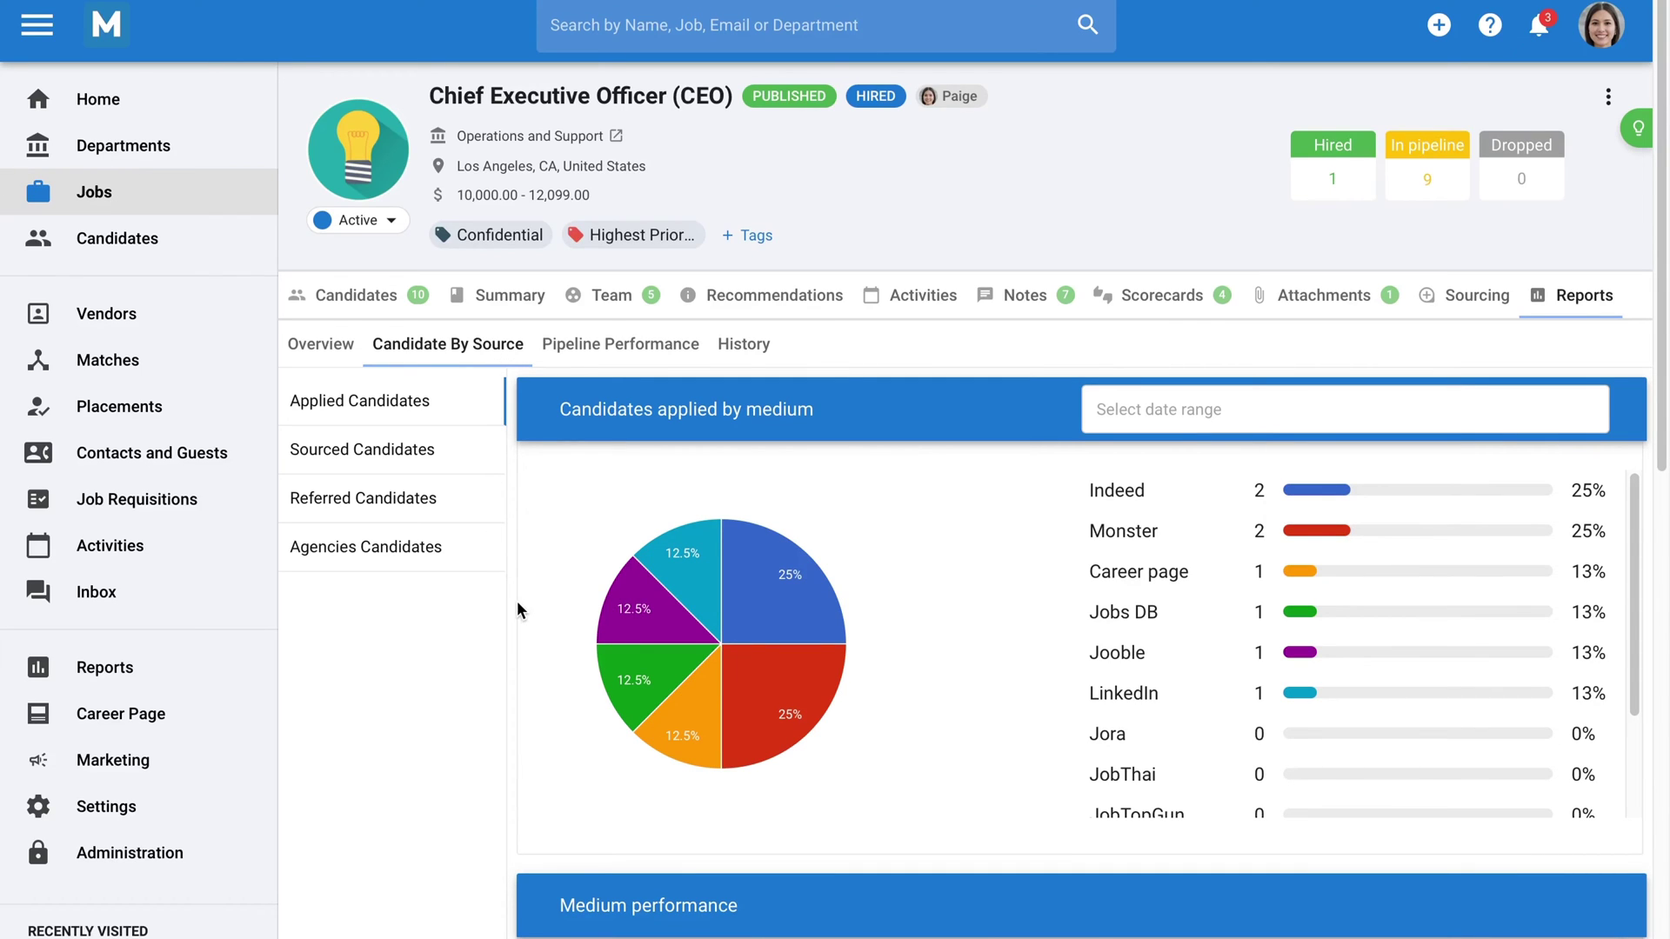
scroll(517, 606, down, 3)
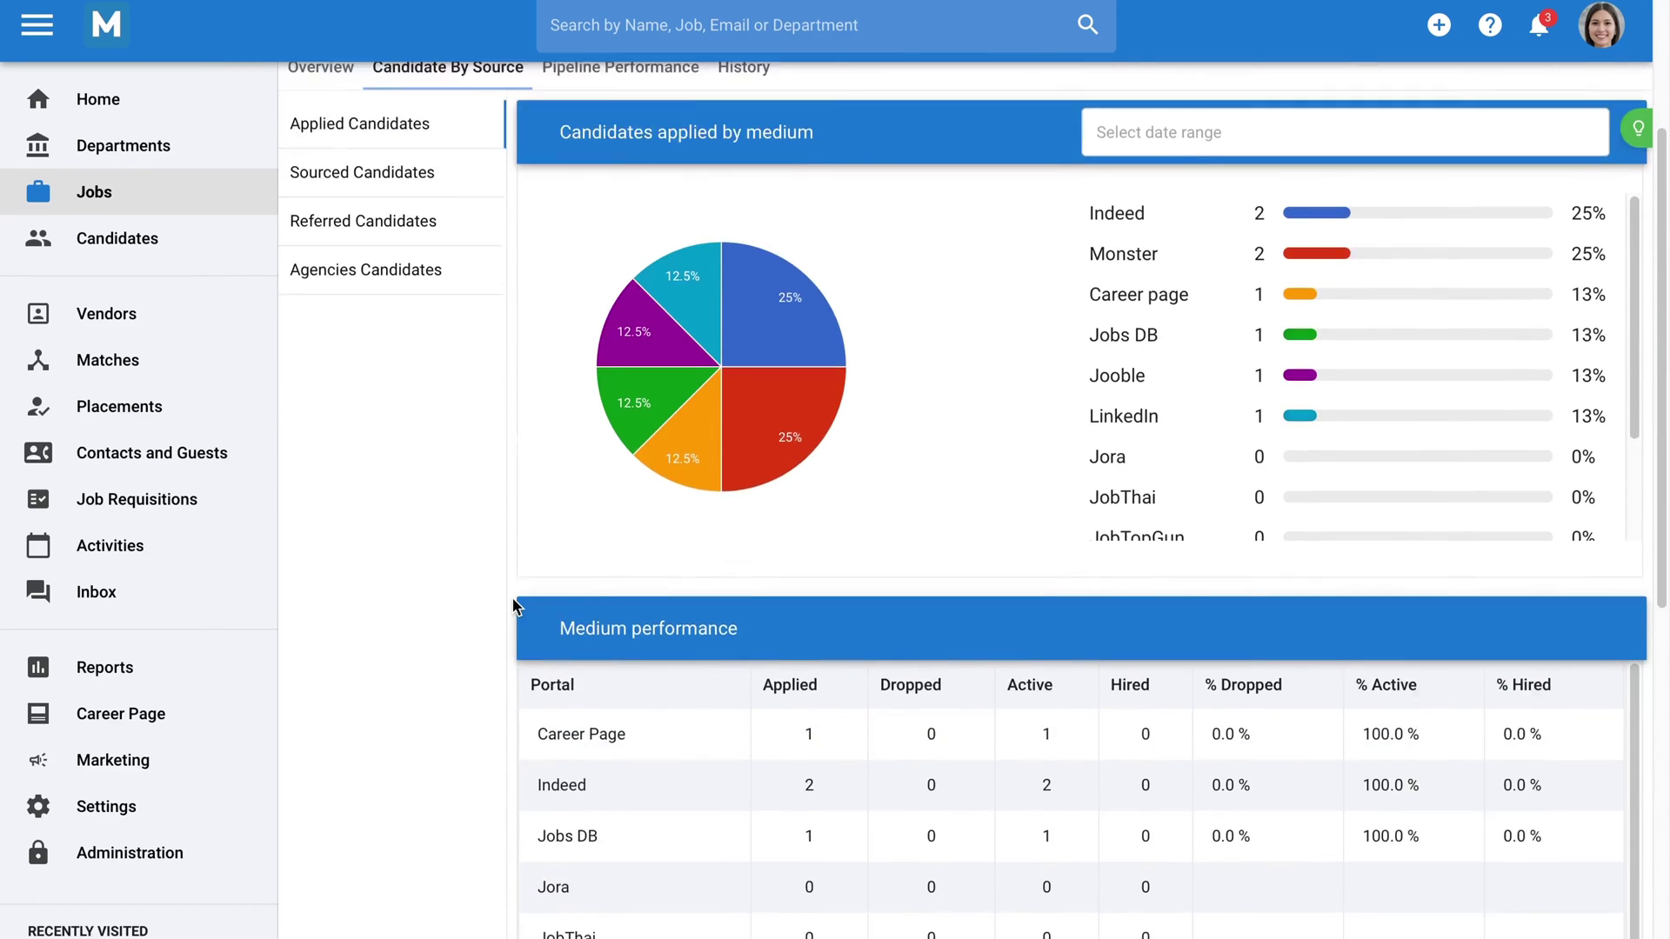
scroll(513, 606, down, 2)
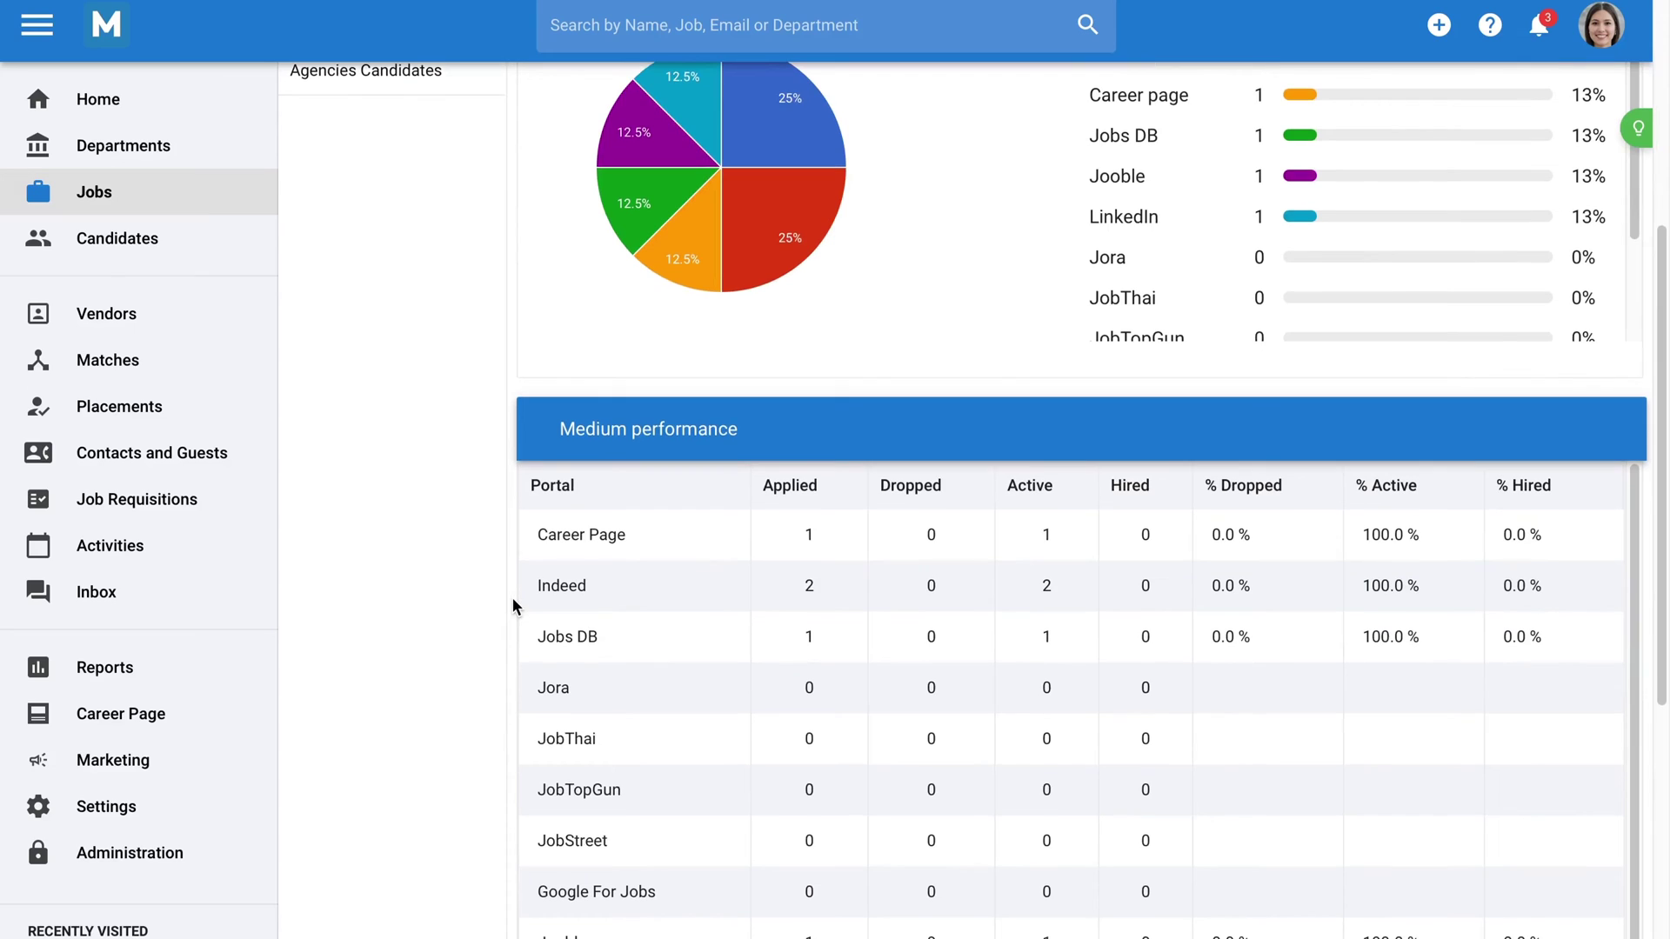
scroll(513, 607, up, 5)
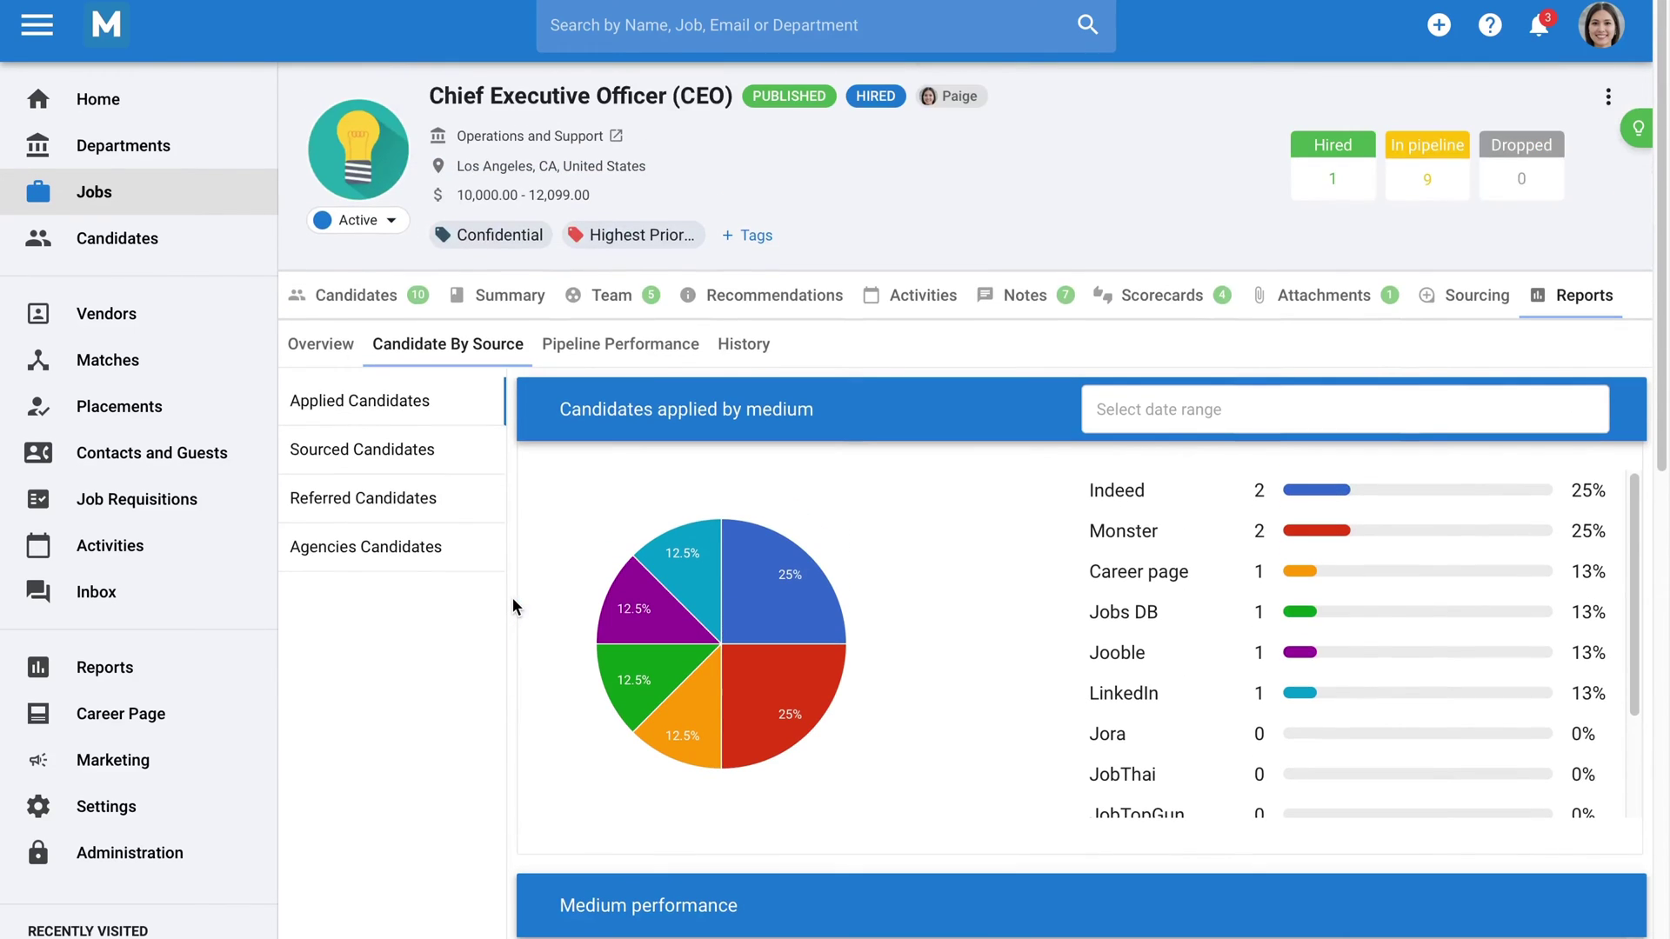
- Show the CEO job's Pipeline Performance report: 16 days per hire, 10% hired
click(580, 348)
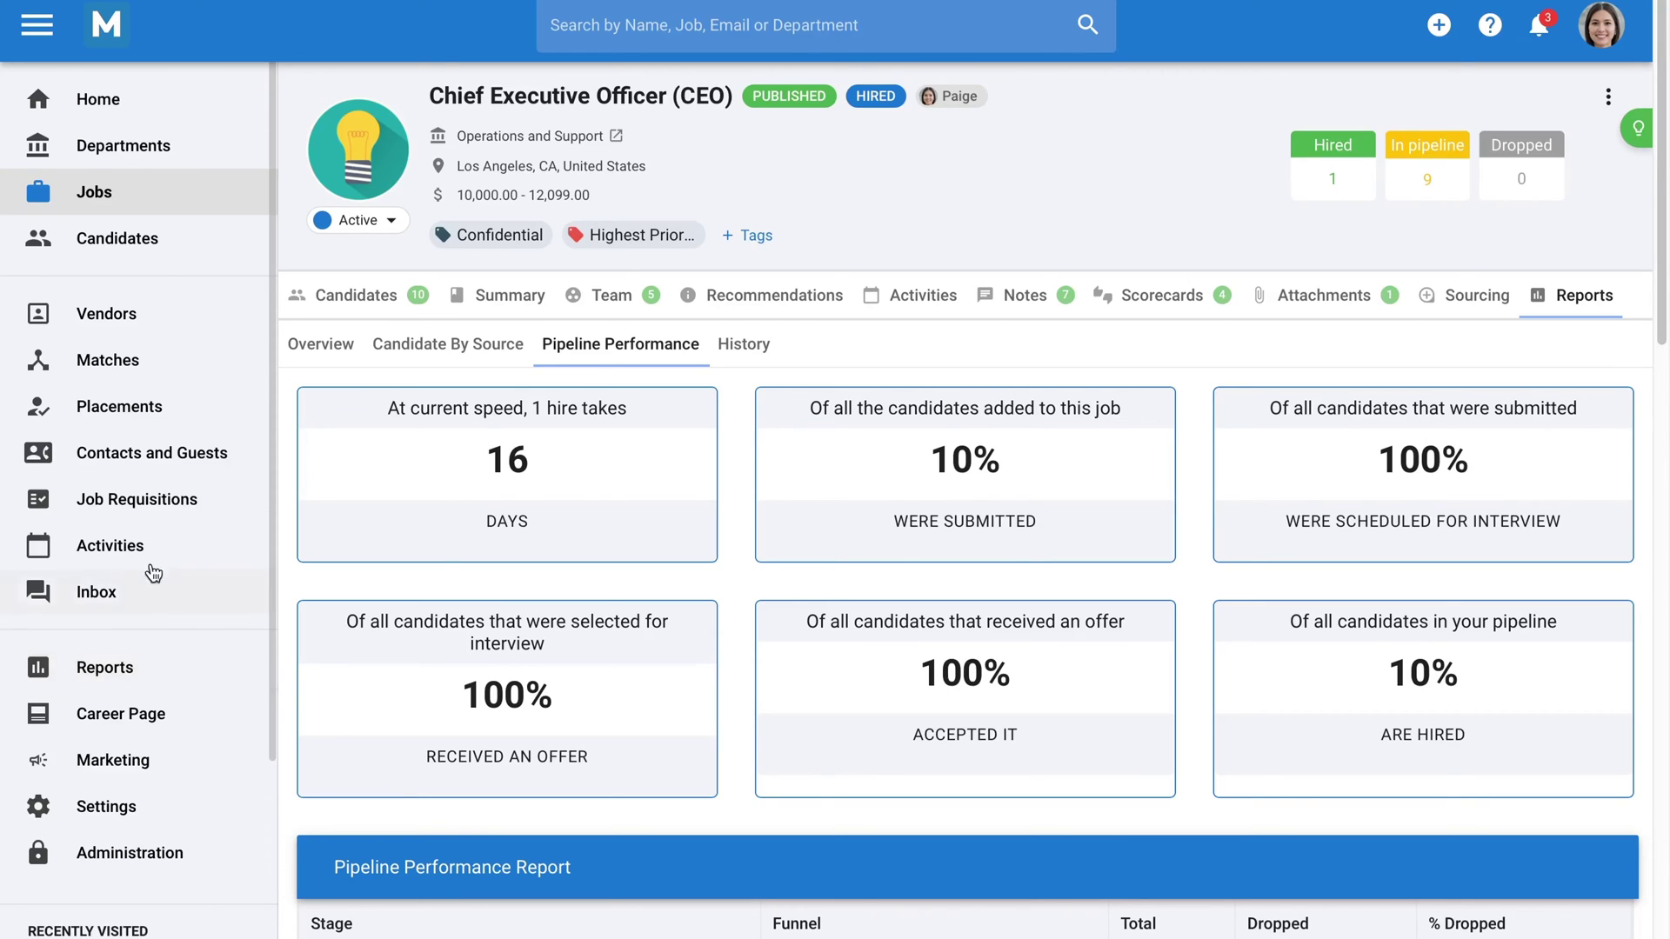
- Quick-search Candidates for the candidate's full name and confirm one match
click(218, 258)
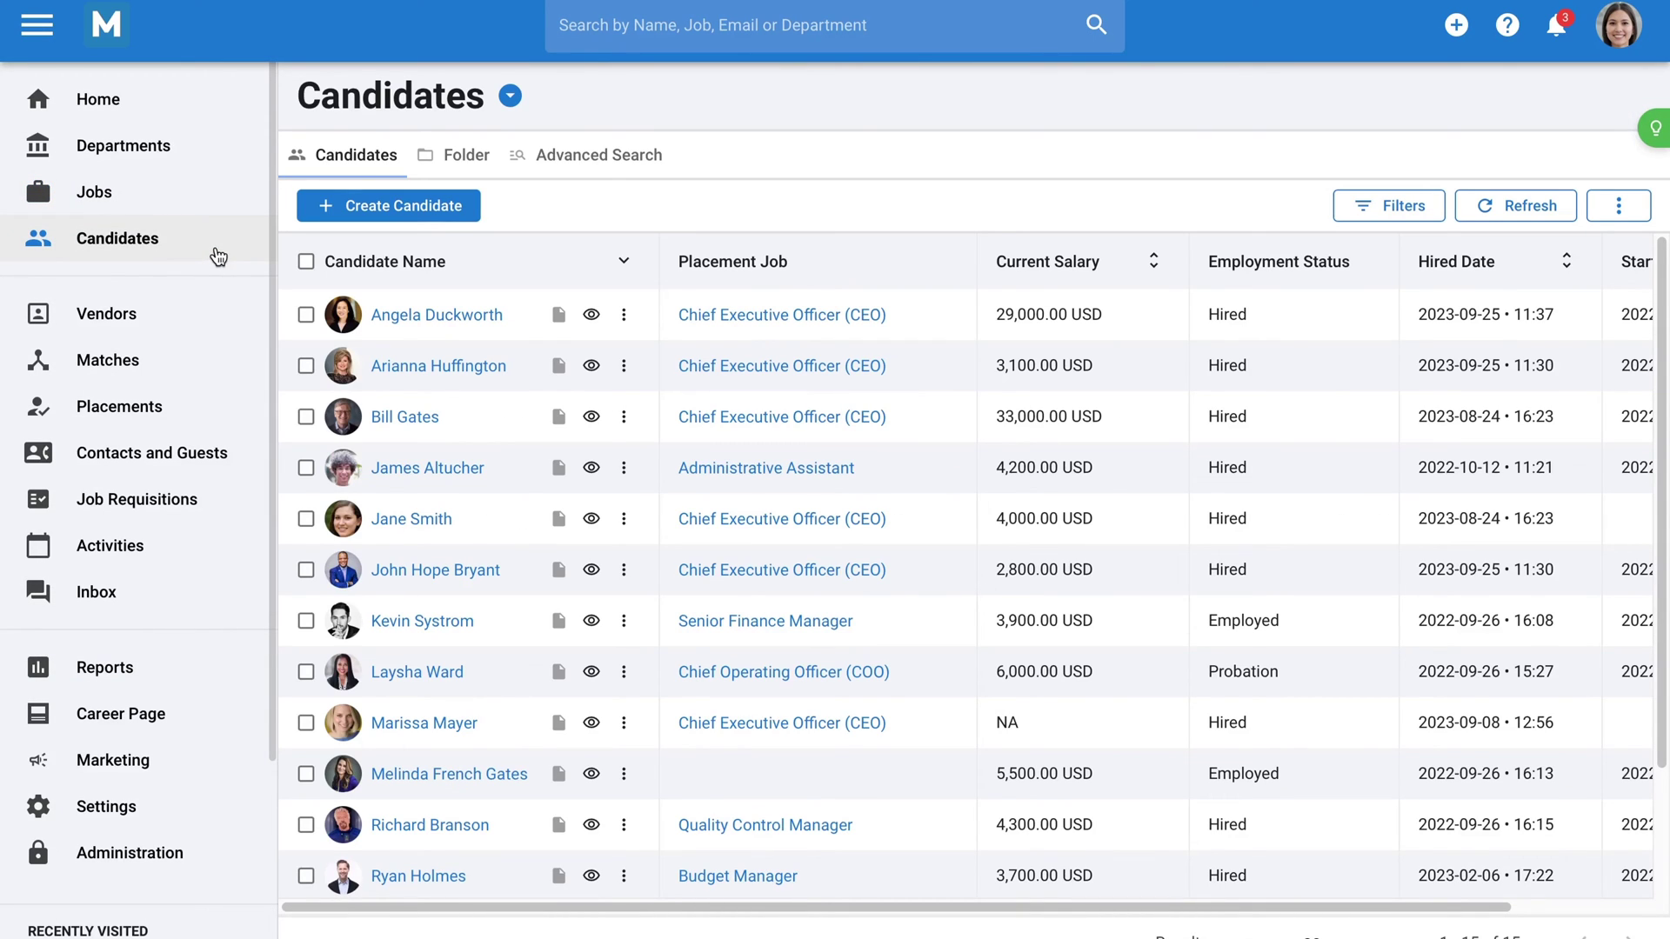
click(943, 37)
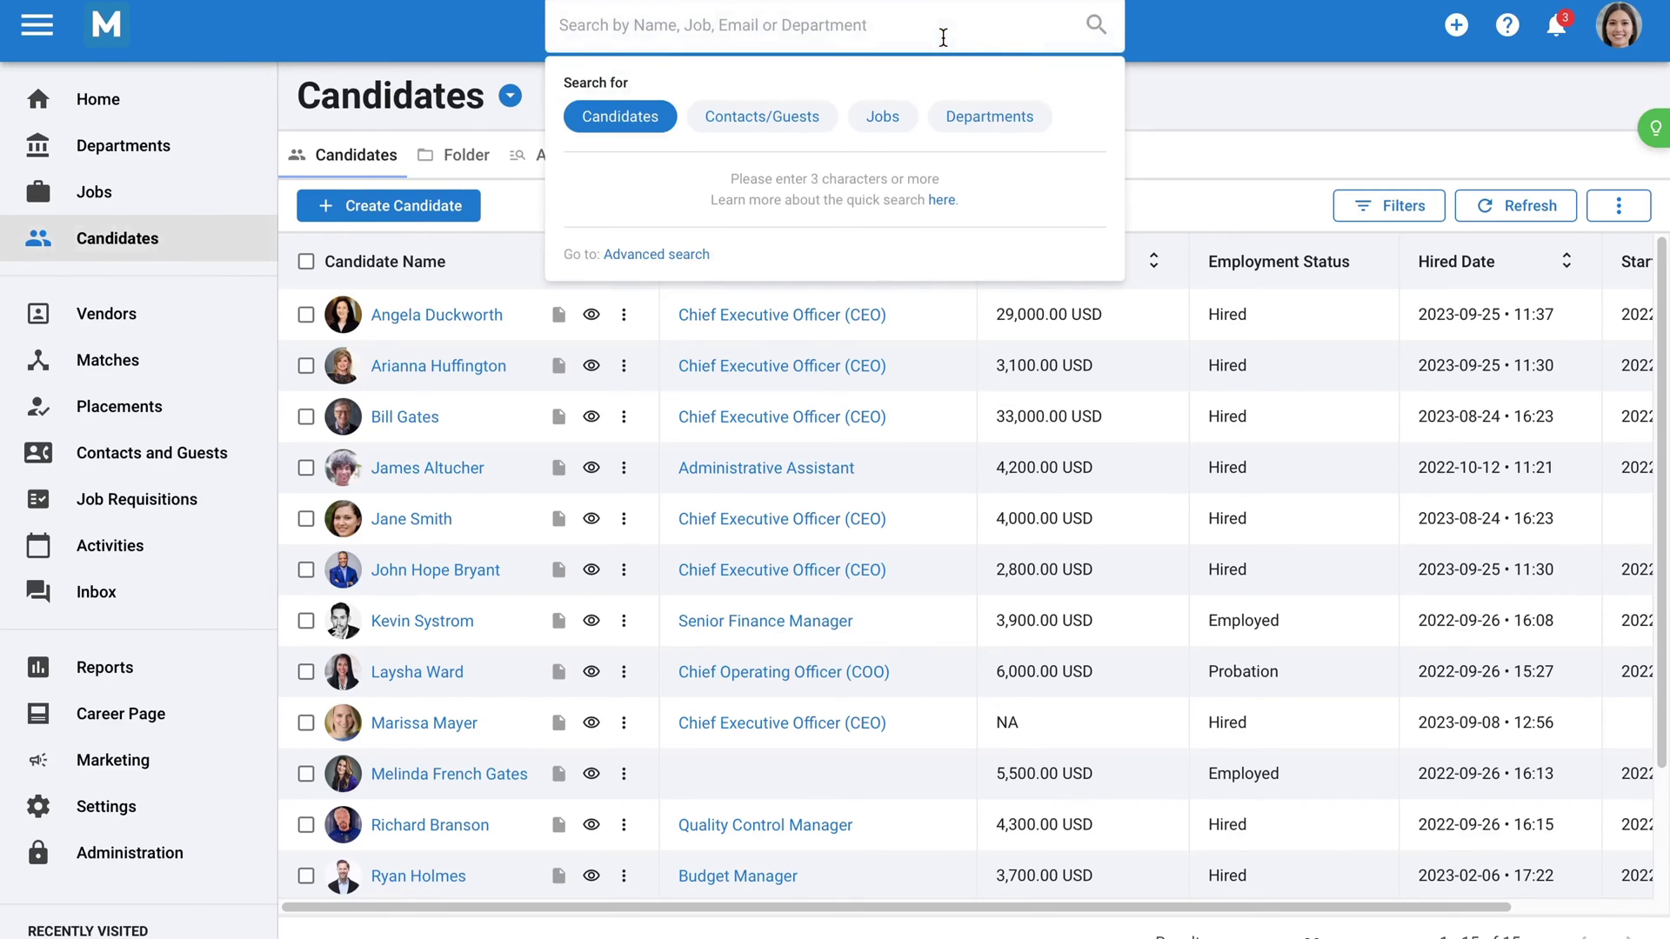
text(Ma)
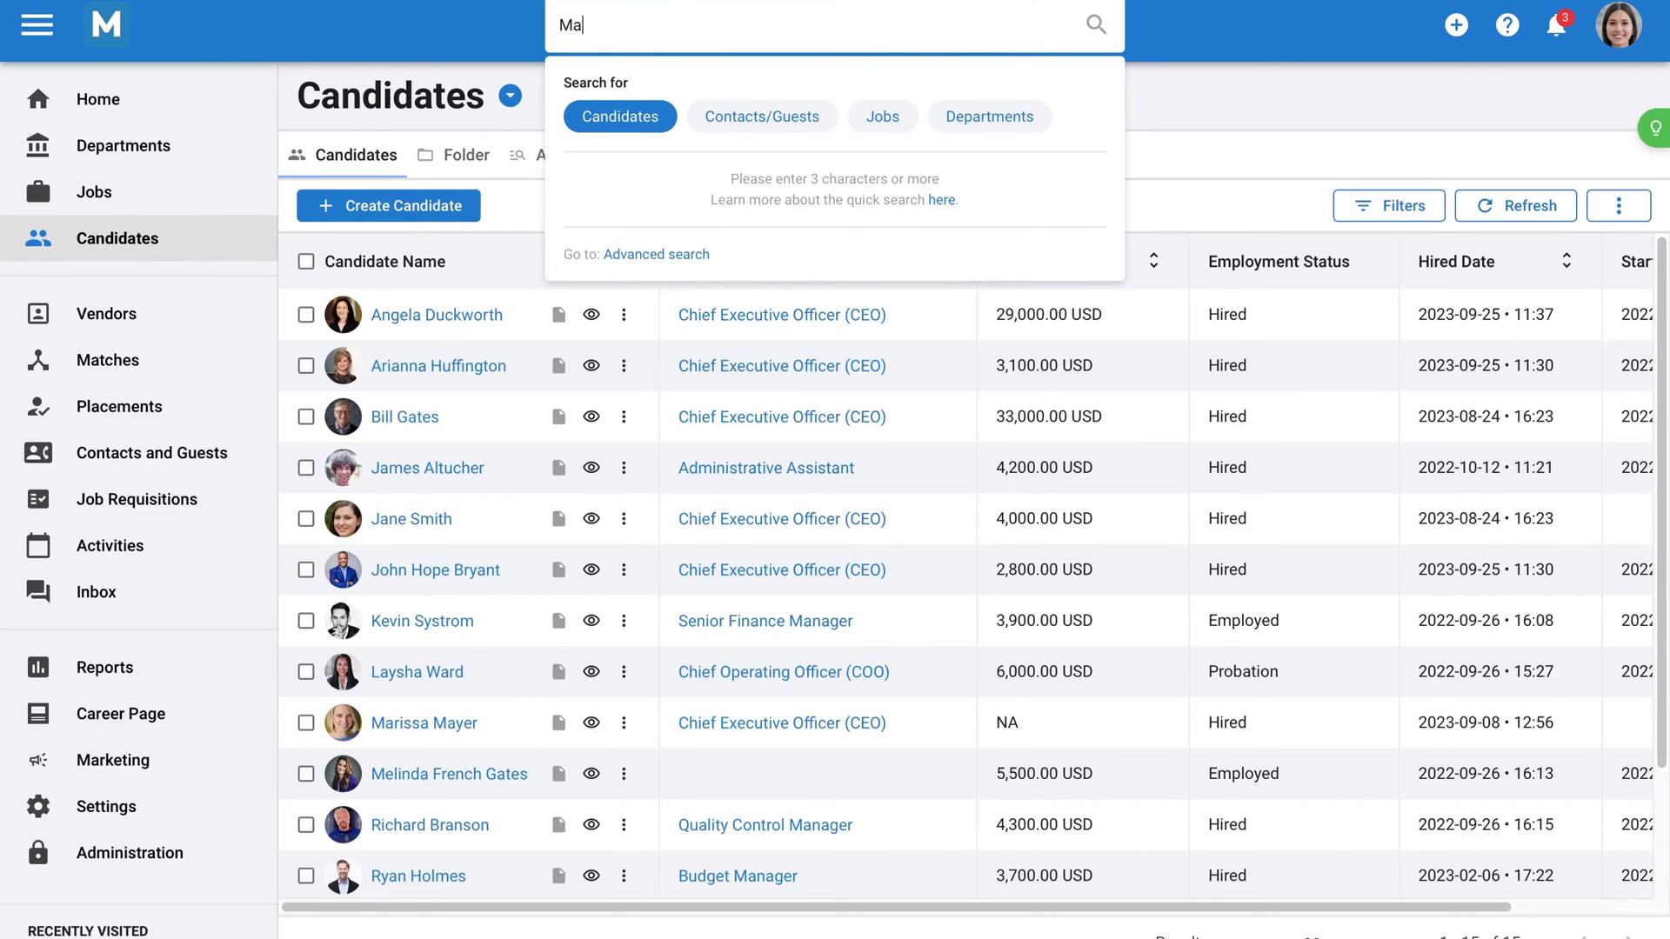
text(rissa Mayer)
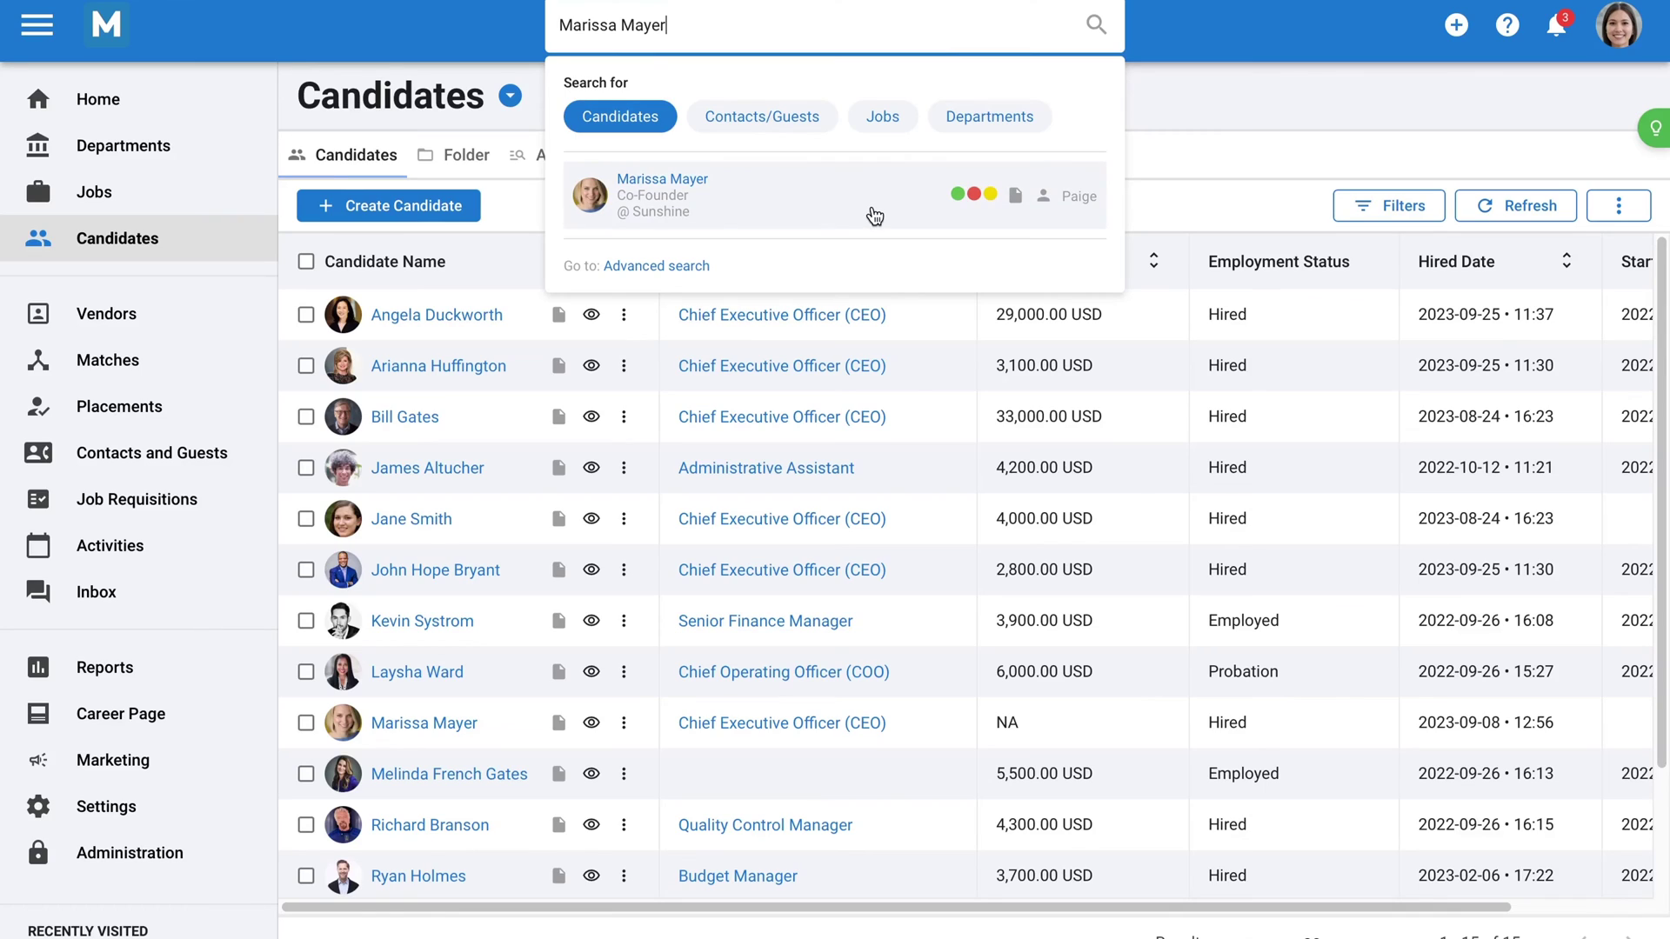
click(1148, 207)
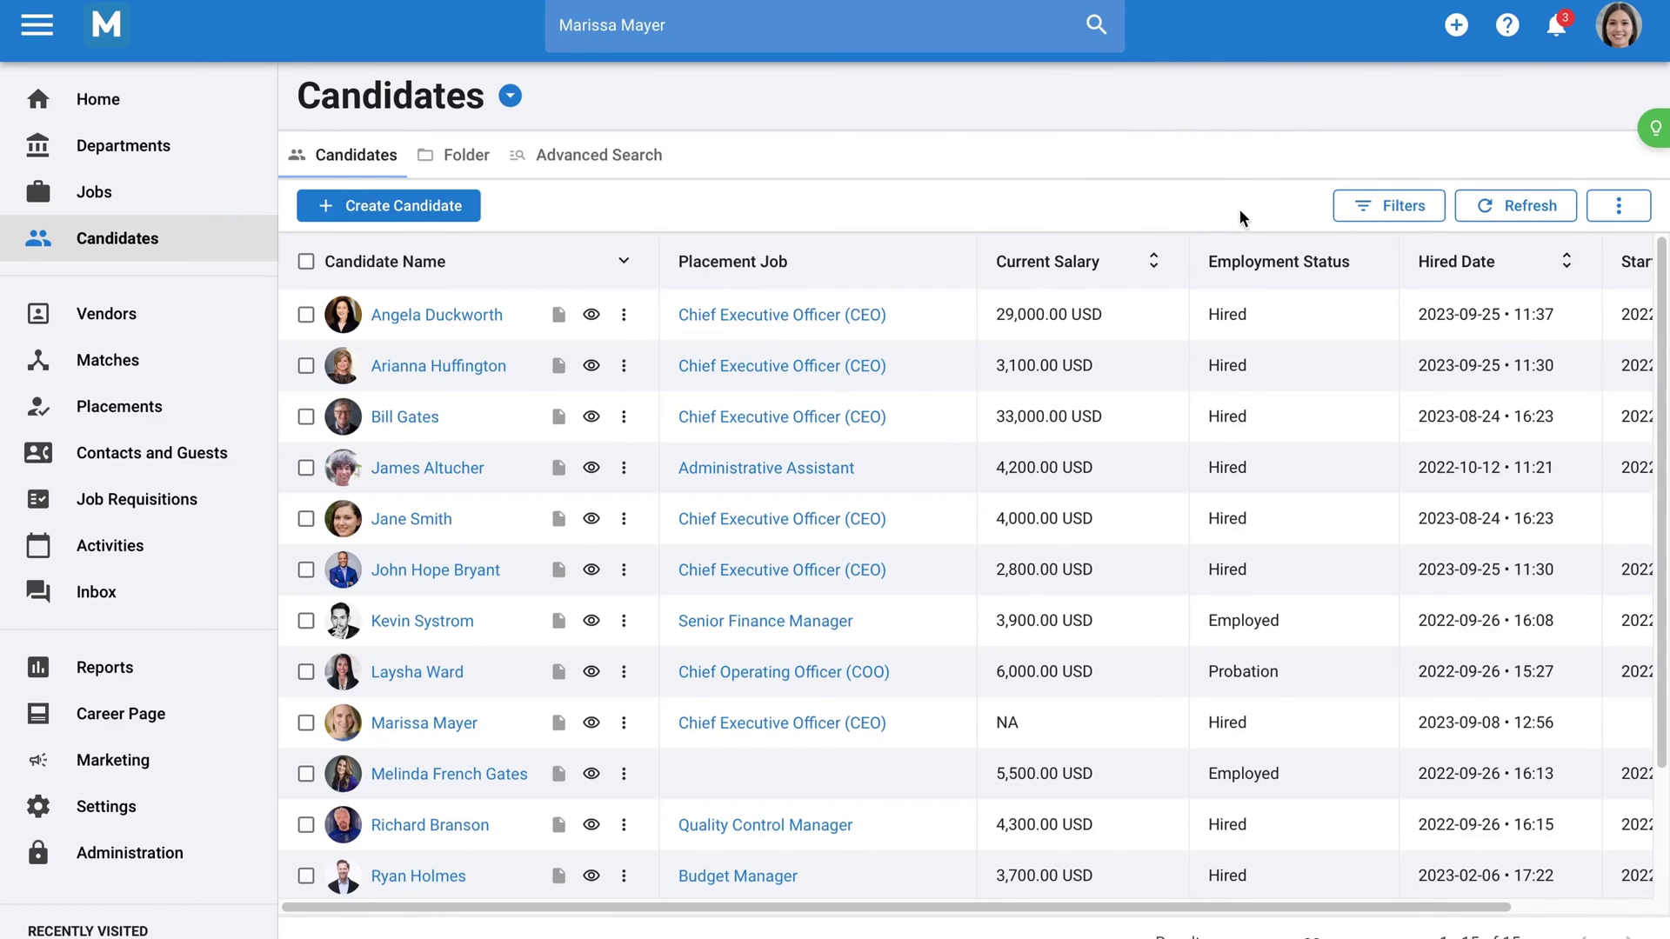
- Filter the candidate list by City equals San Francisco, then switch to Advanced Search results
click(1365, 214)
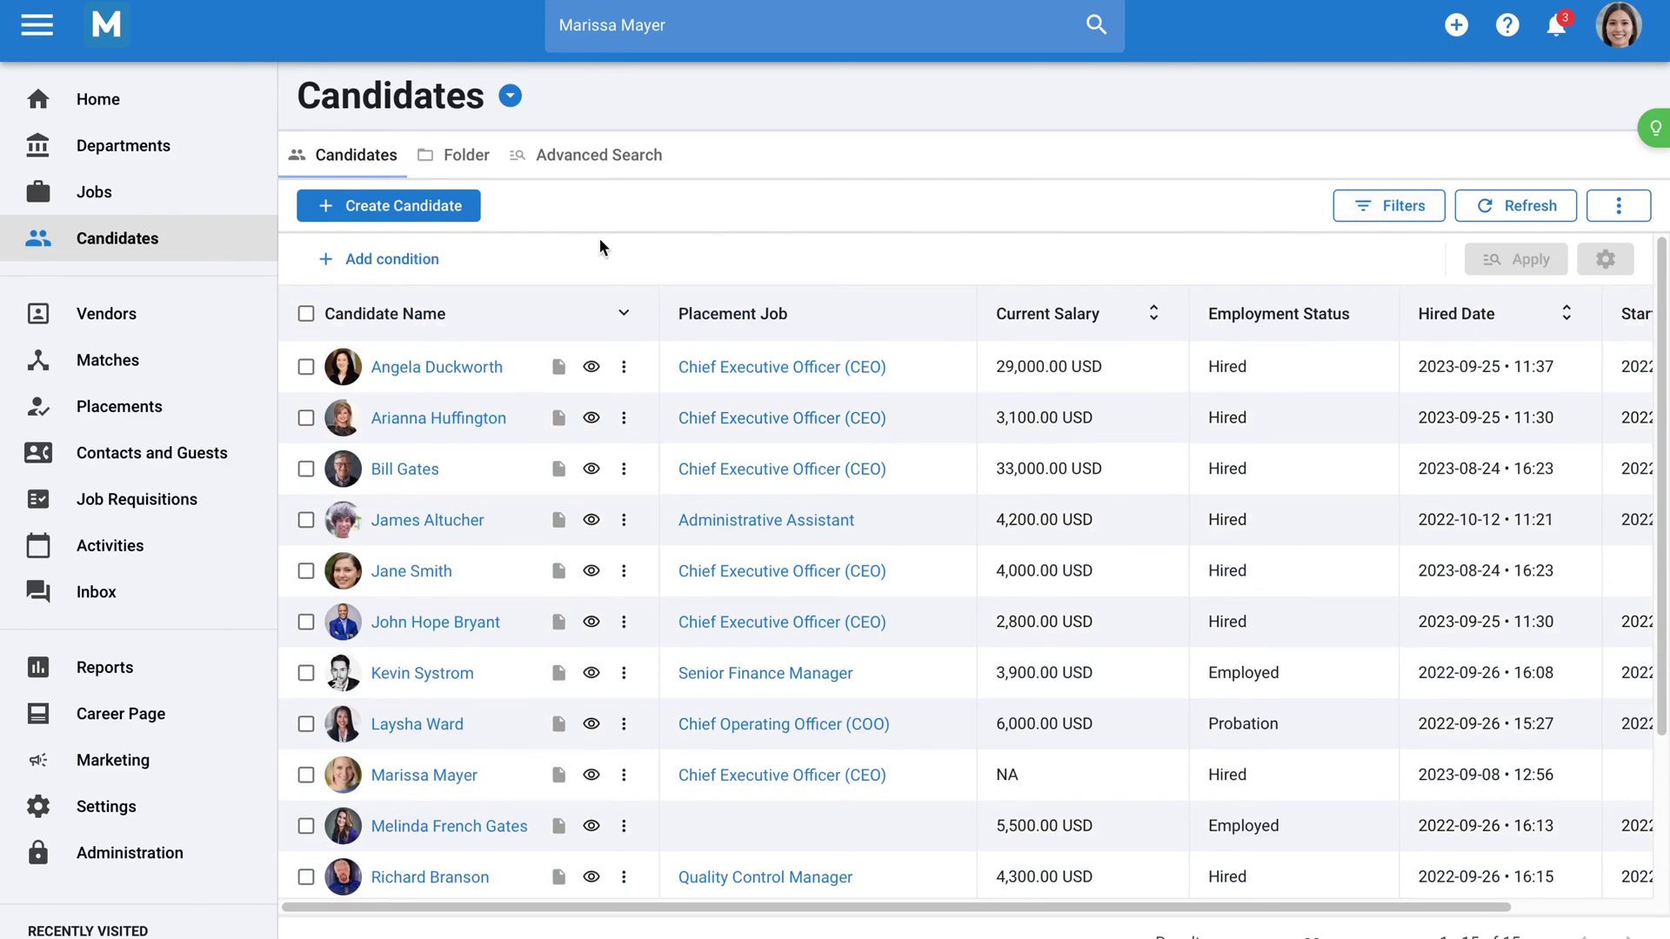
click(444, 260)
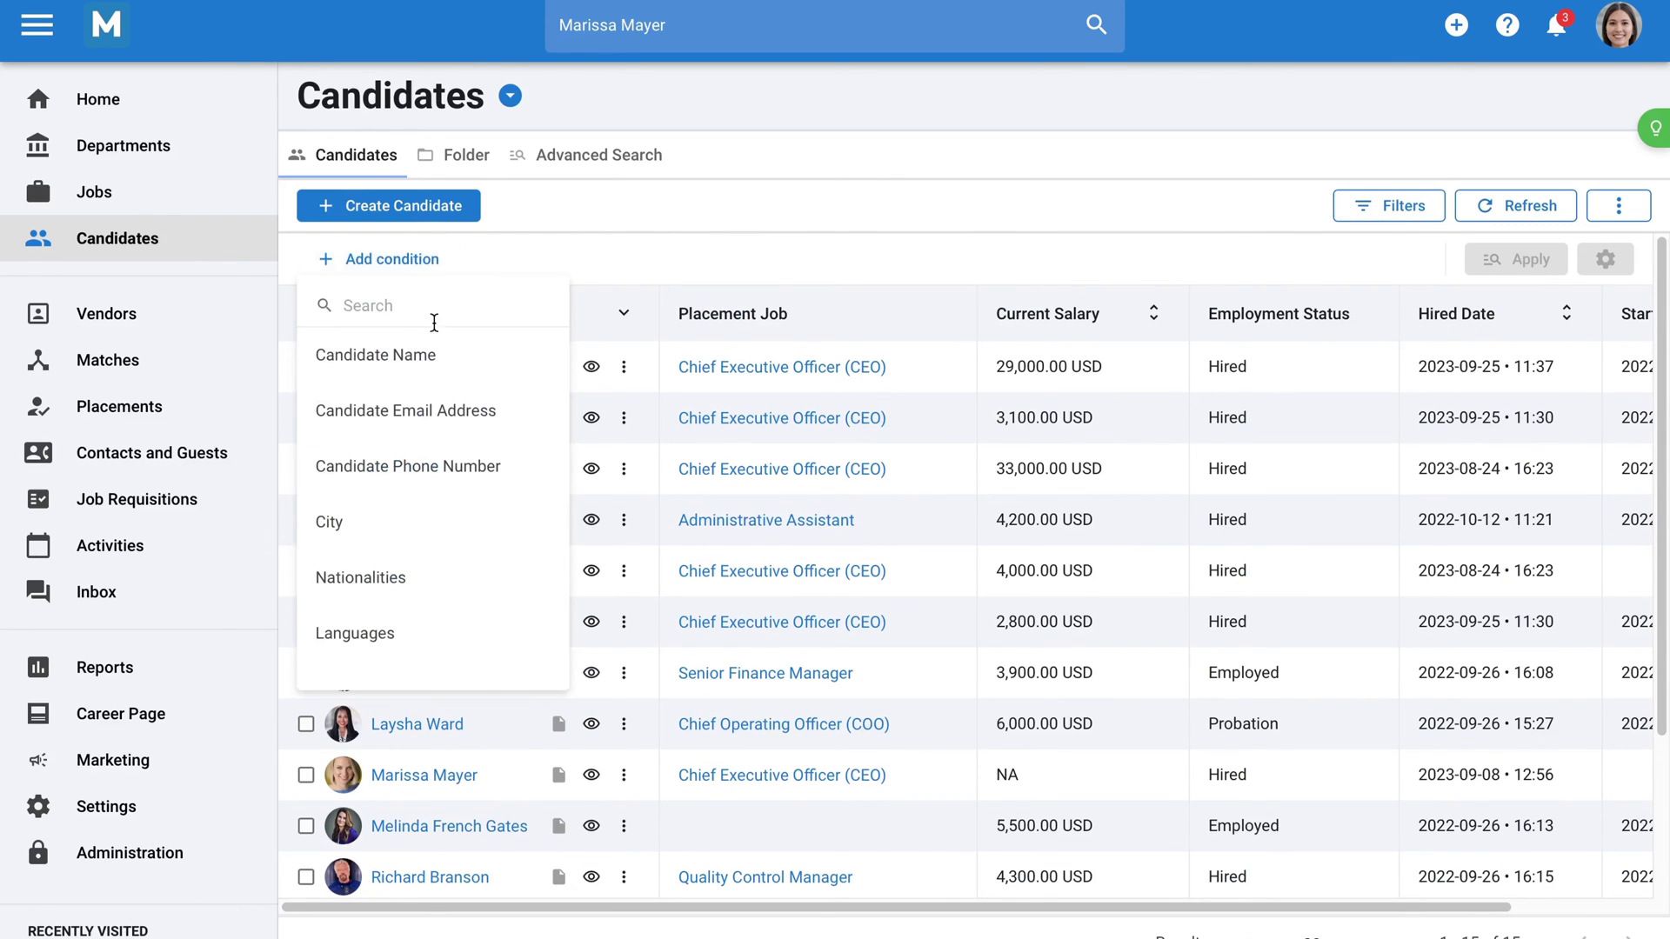
click(445, 540)
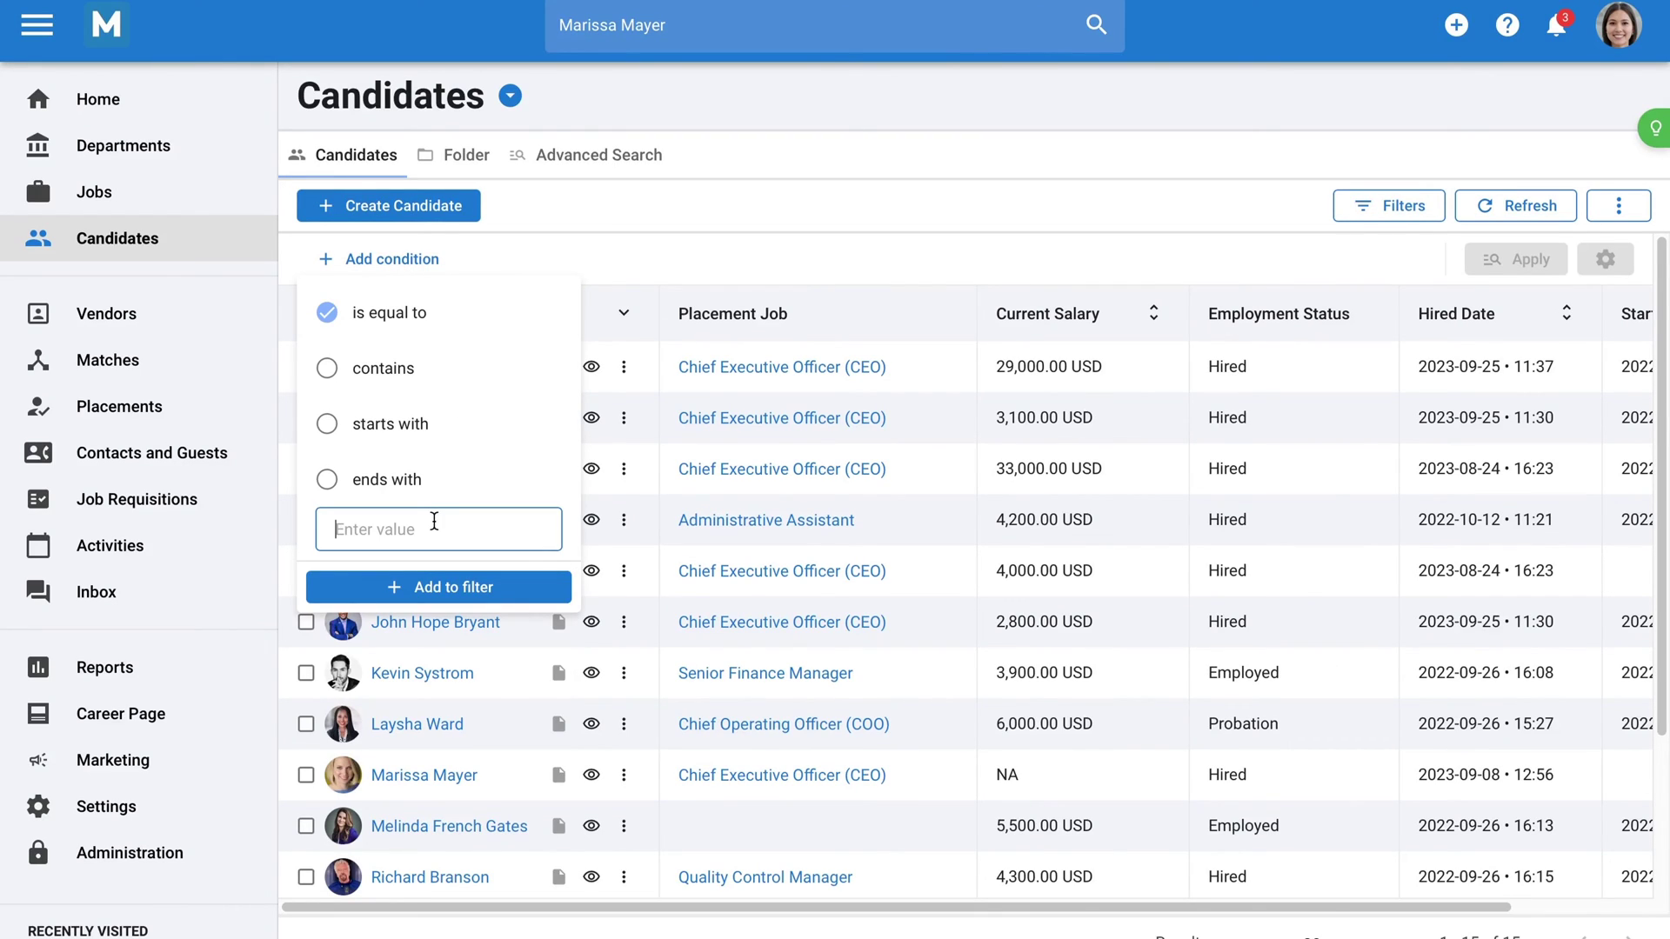
text(San Francisco)
click(468, 588)
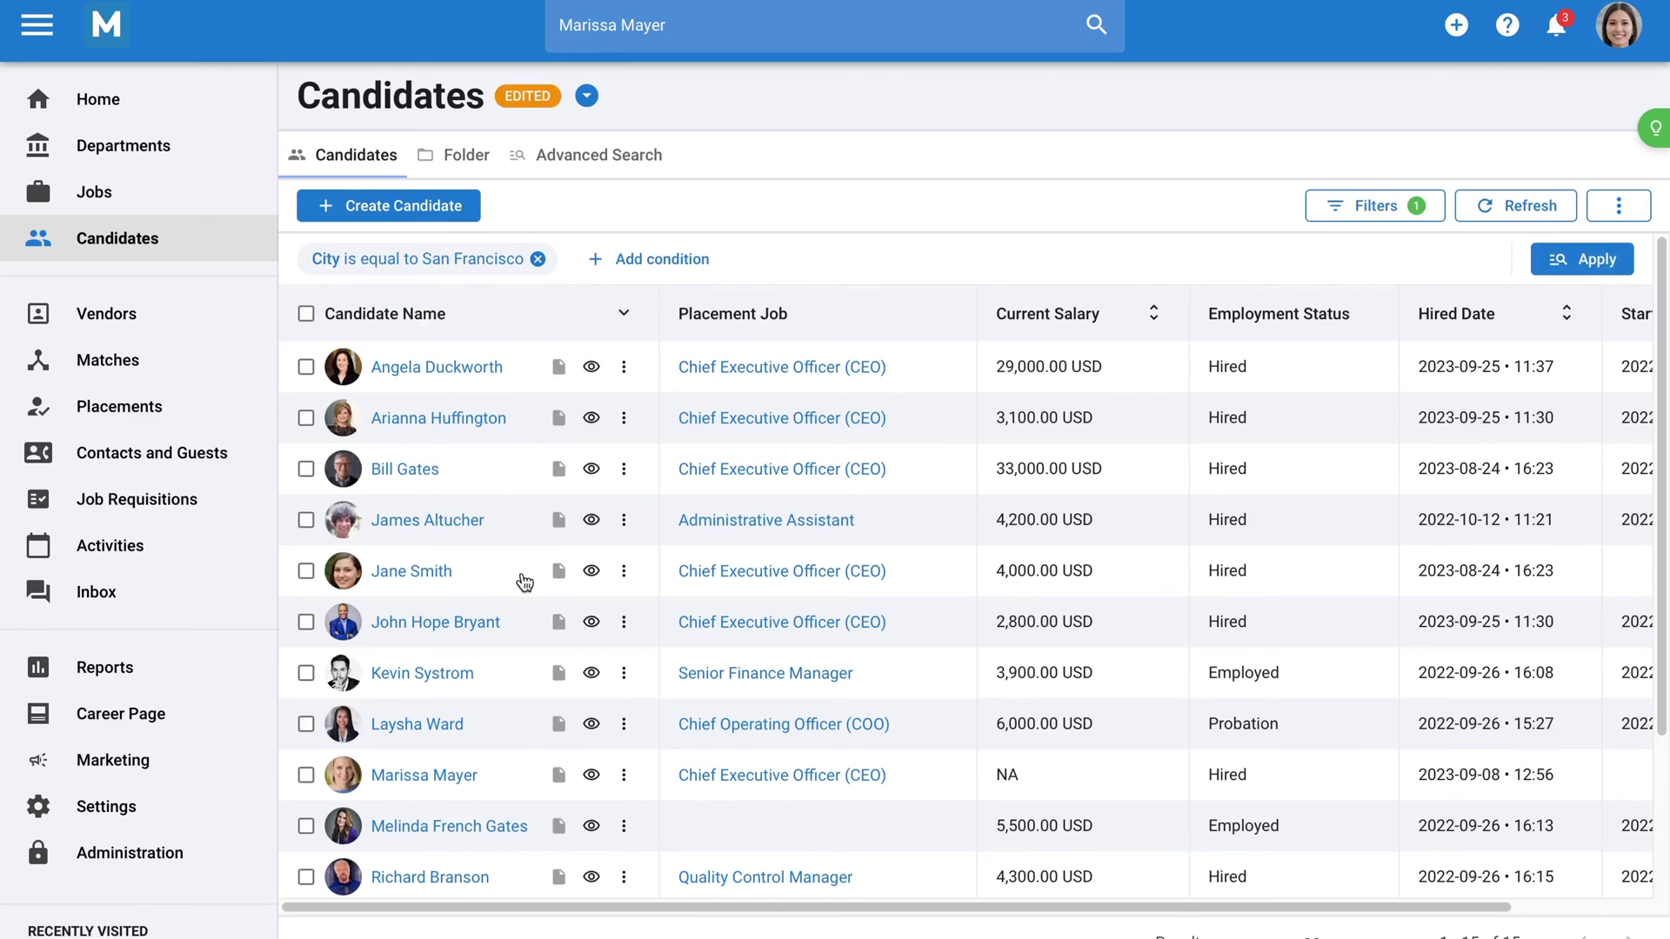
click(1628, 270)
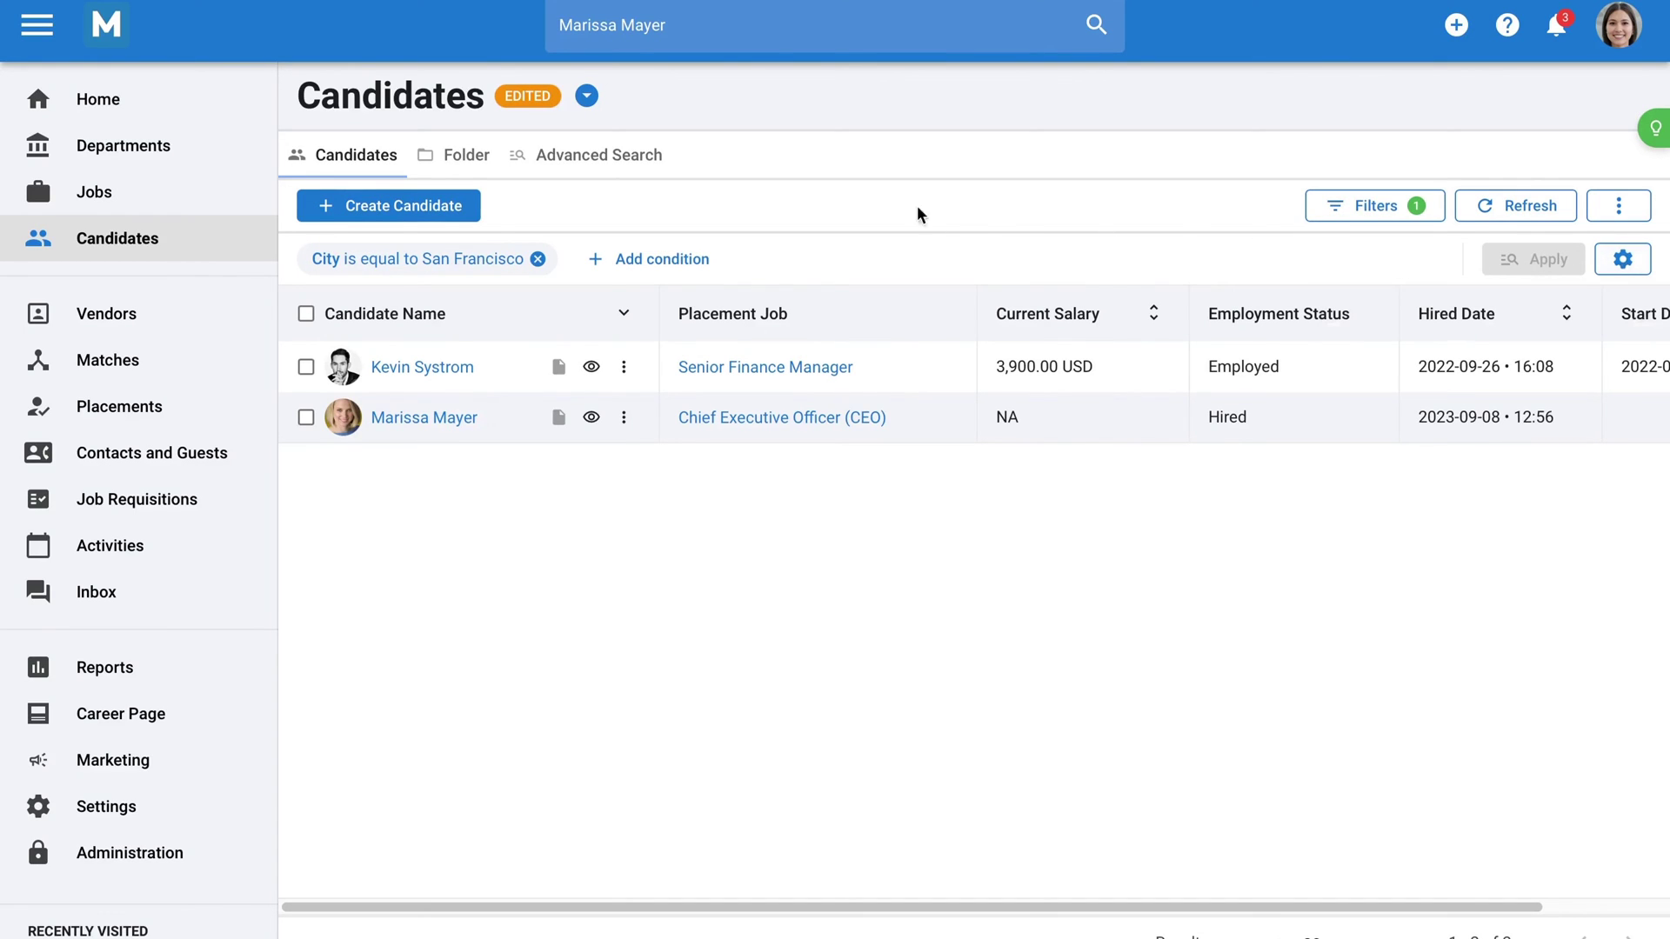
click(646, 156)
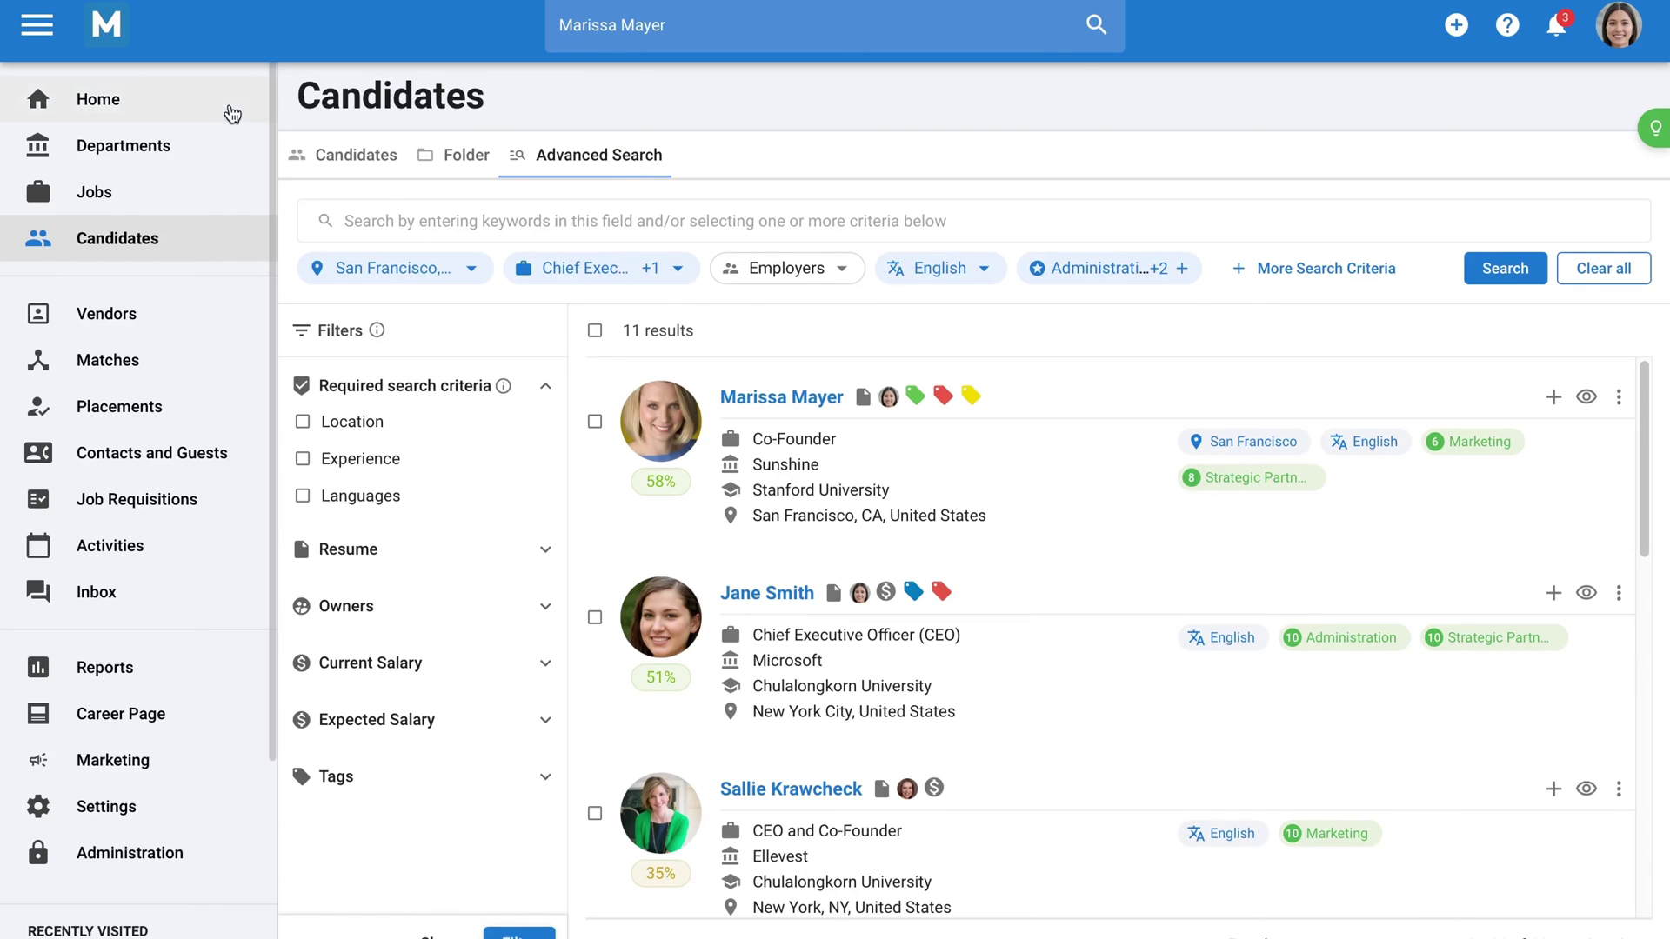
- Go back to the Home dashboard from the left sidebar
click(231, 114)
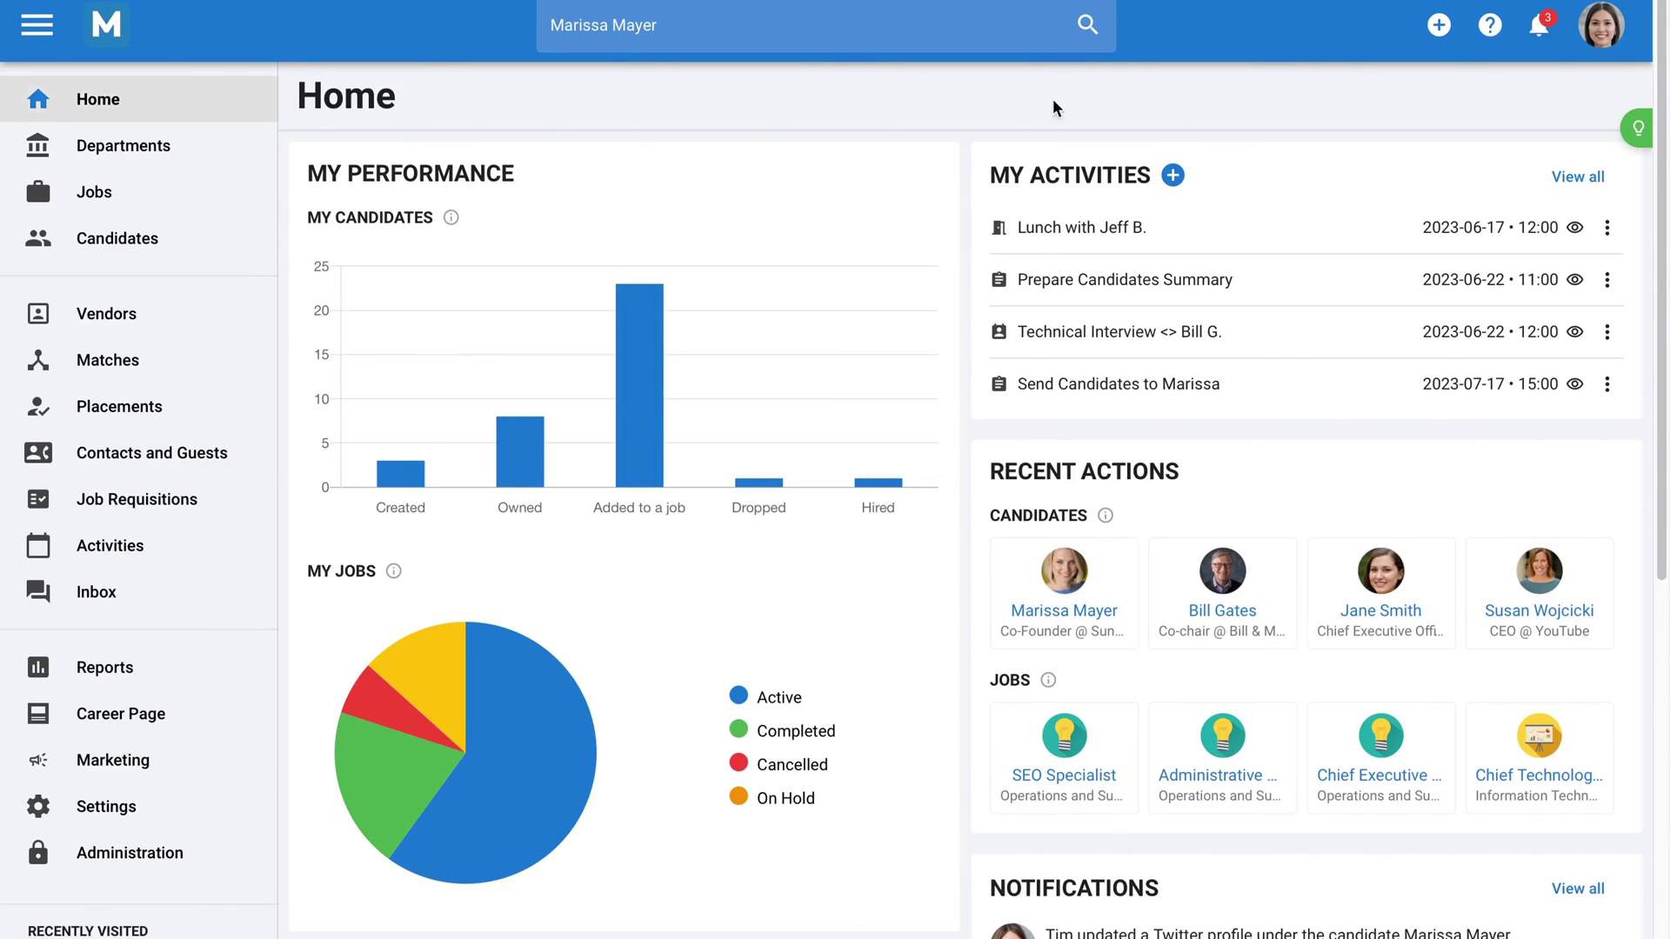
- Search the help documentation for 'Create a Candidate' and open the Creating a Candidate article
click(1488, 32)
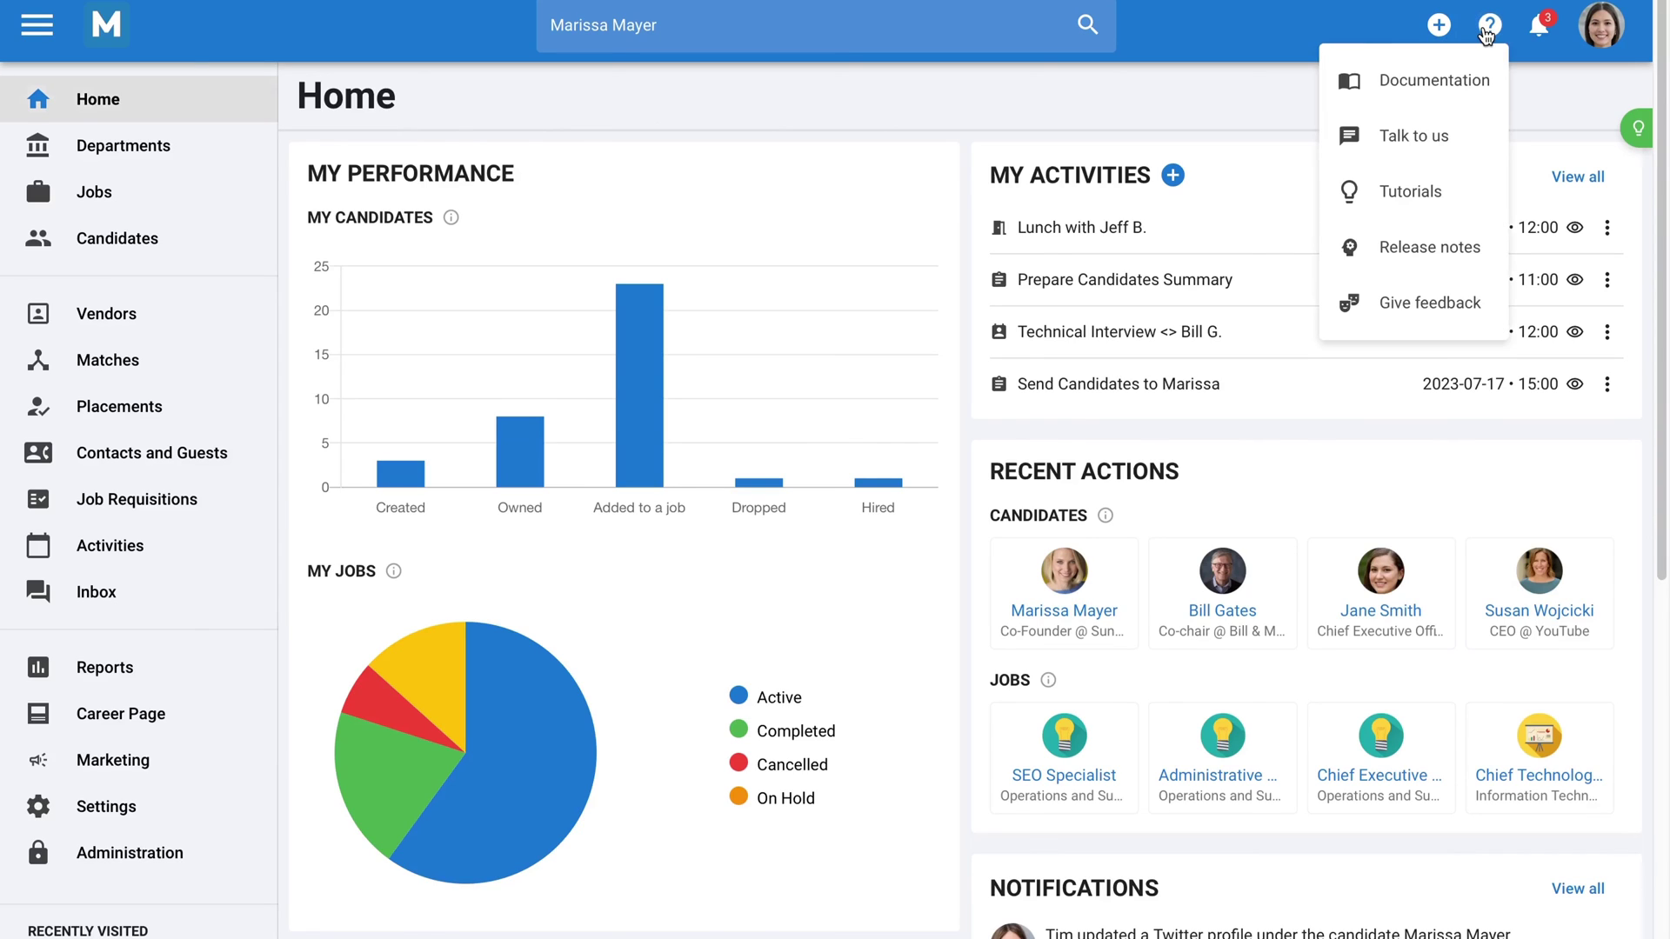
click(1479, 78)
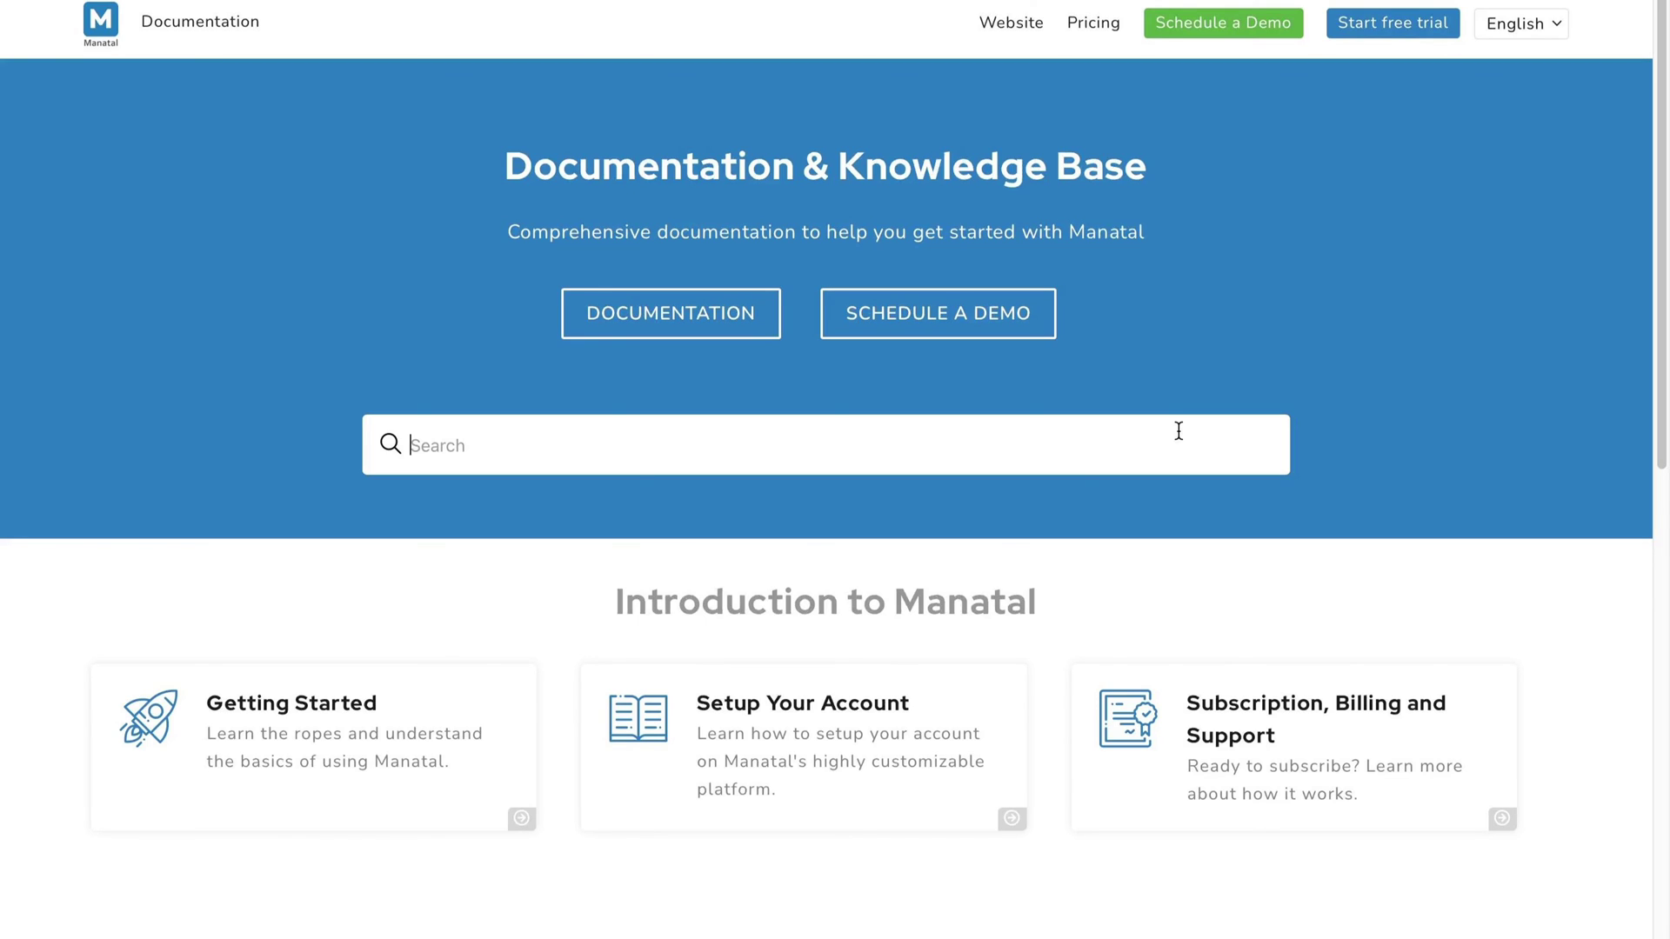
text(Create a Candidate)
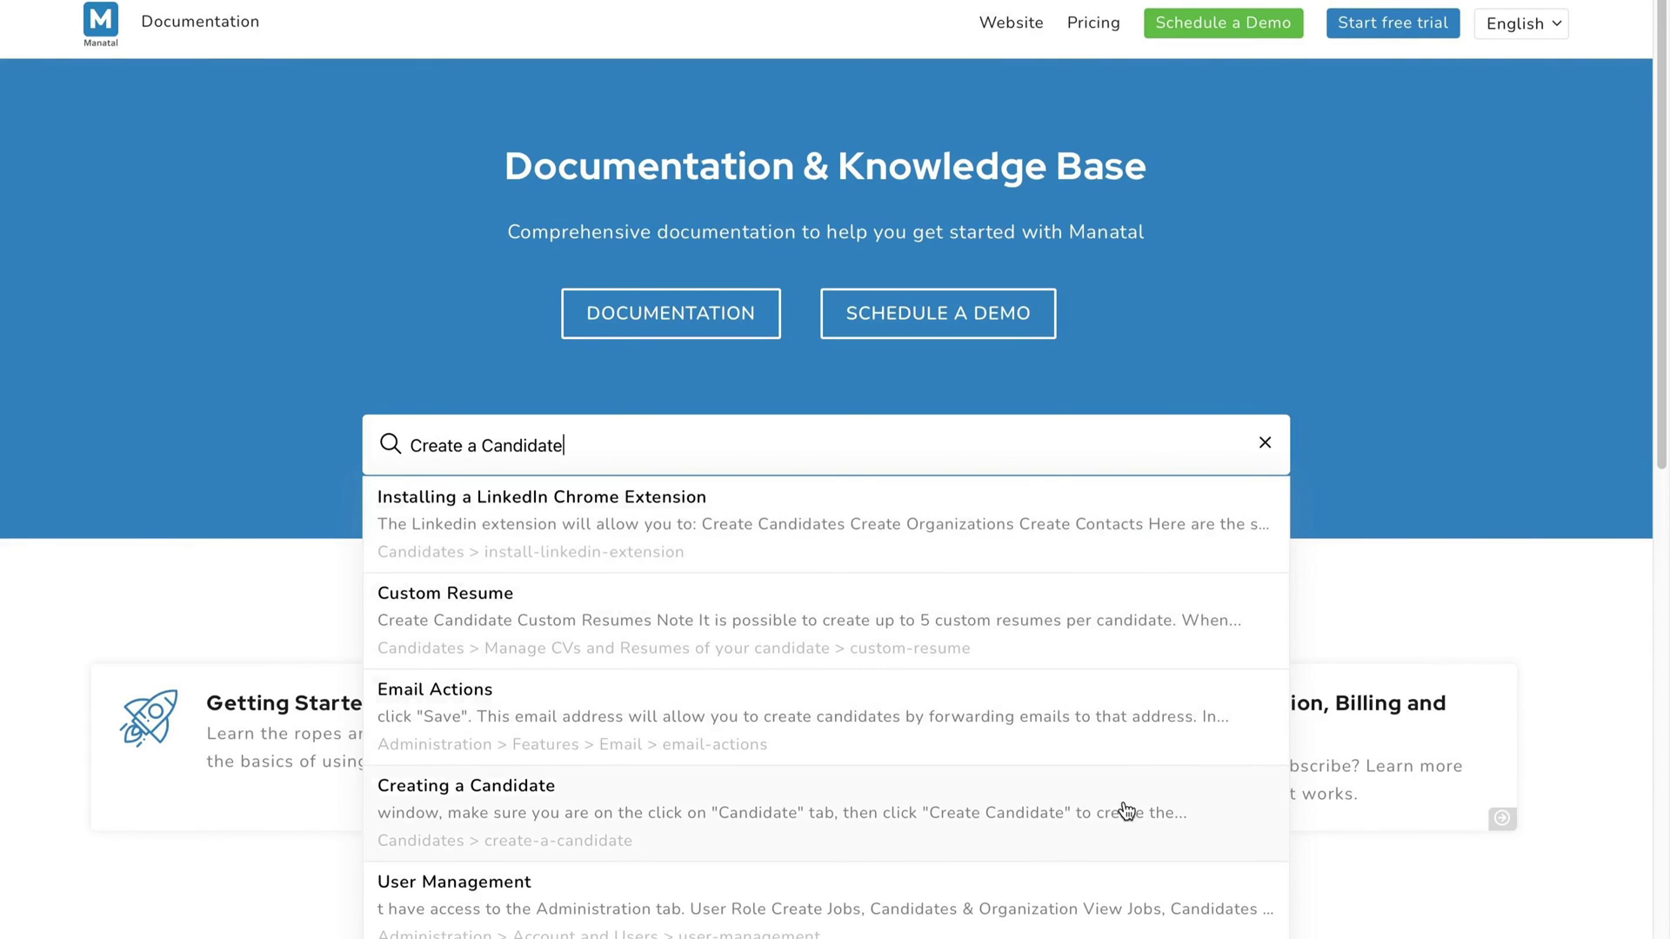
click(1127, 811)
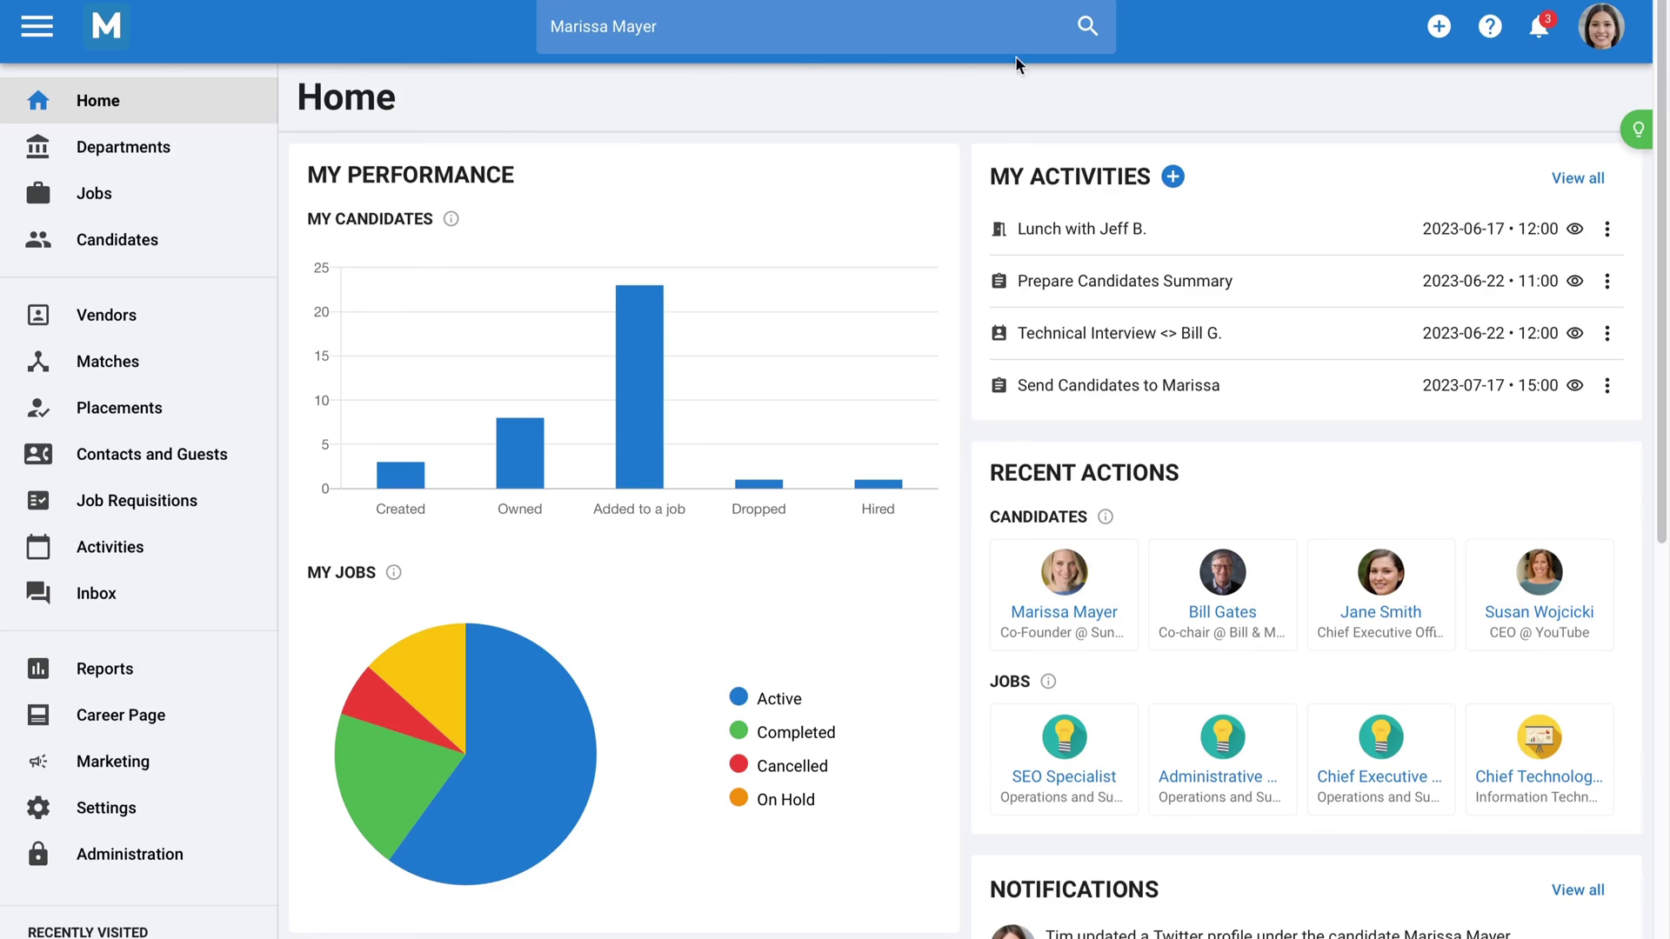
click(1491, 26)
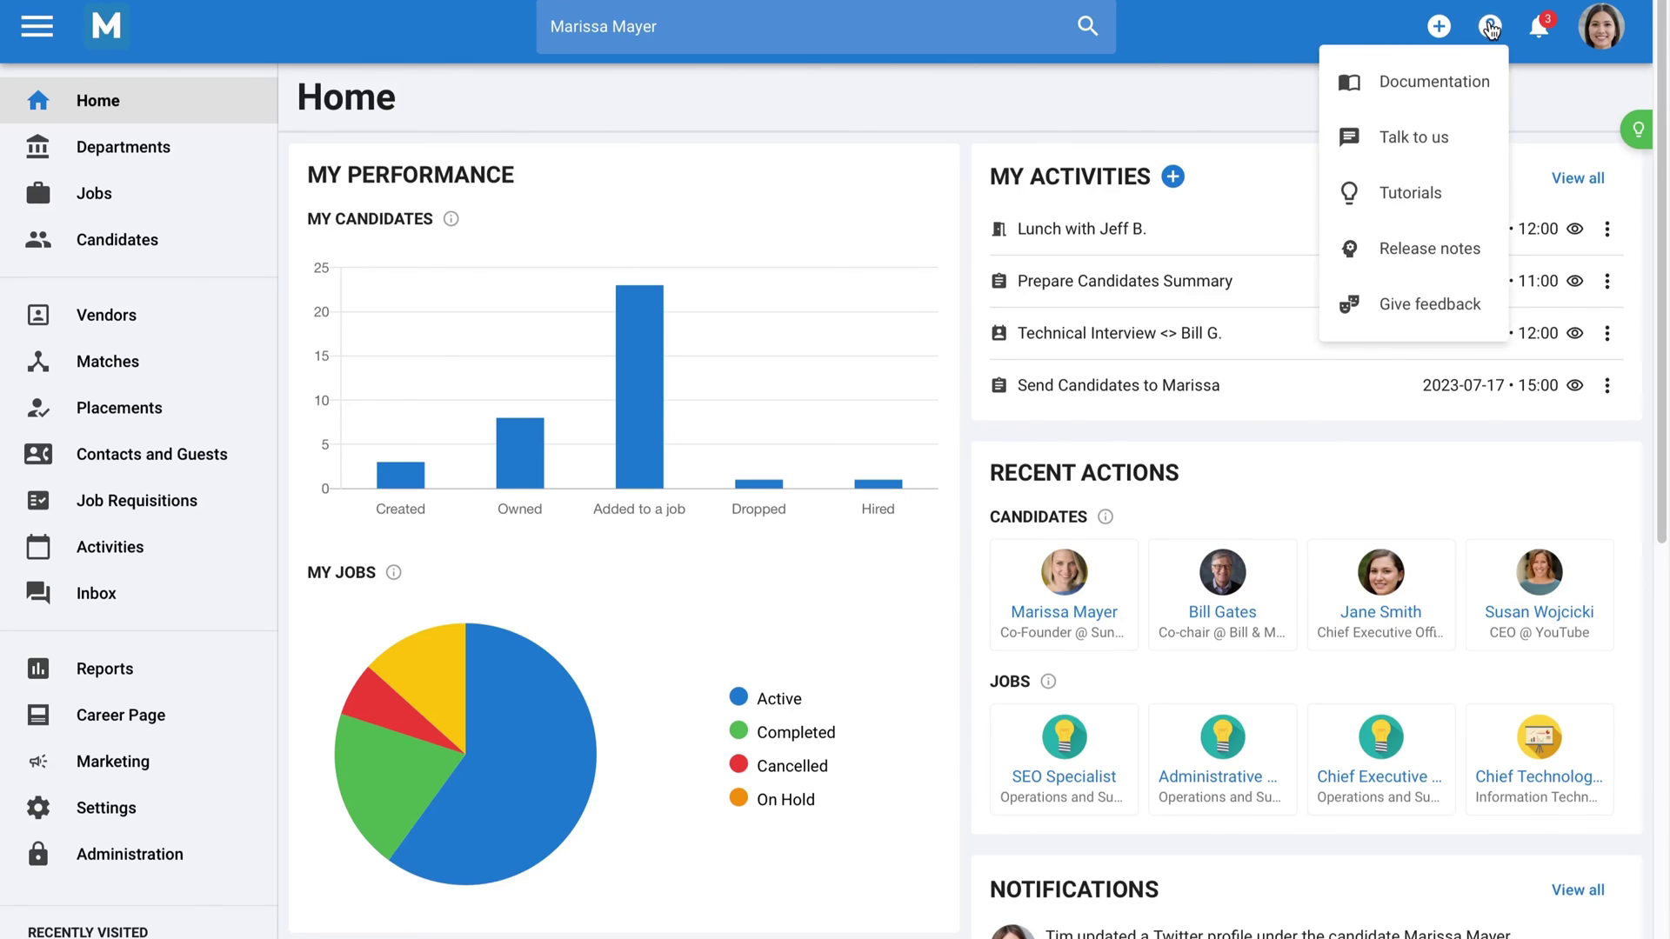
click(1443, 138)
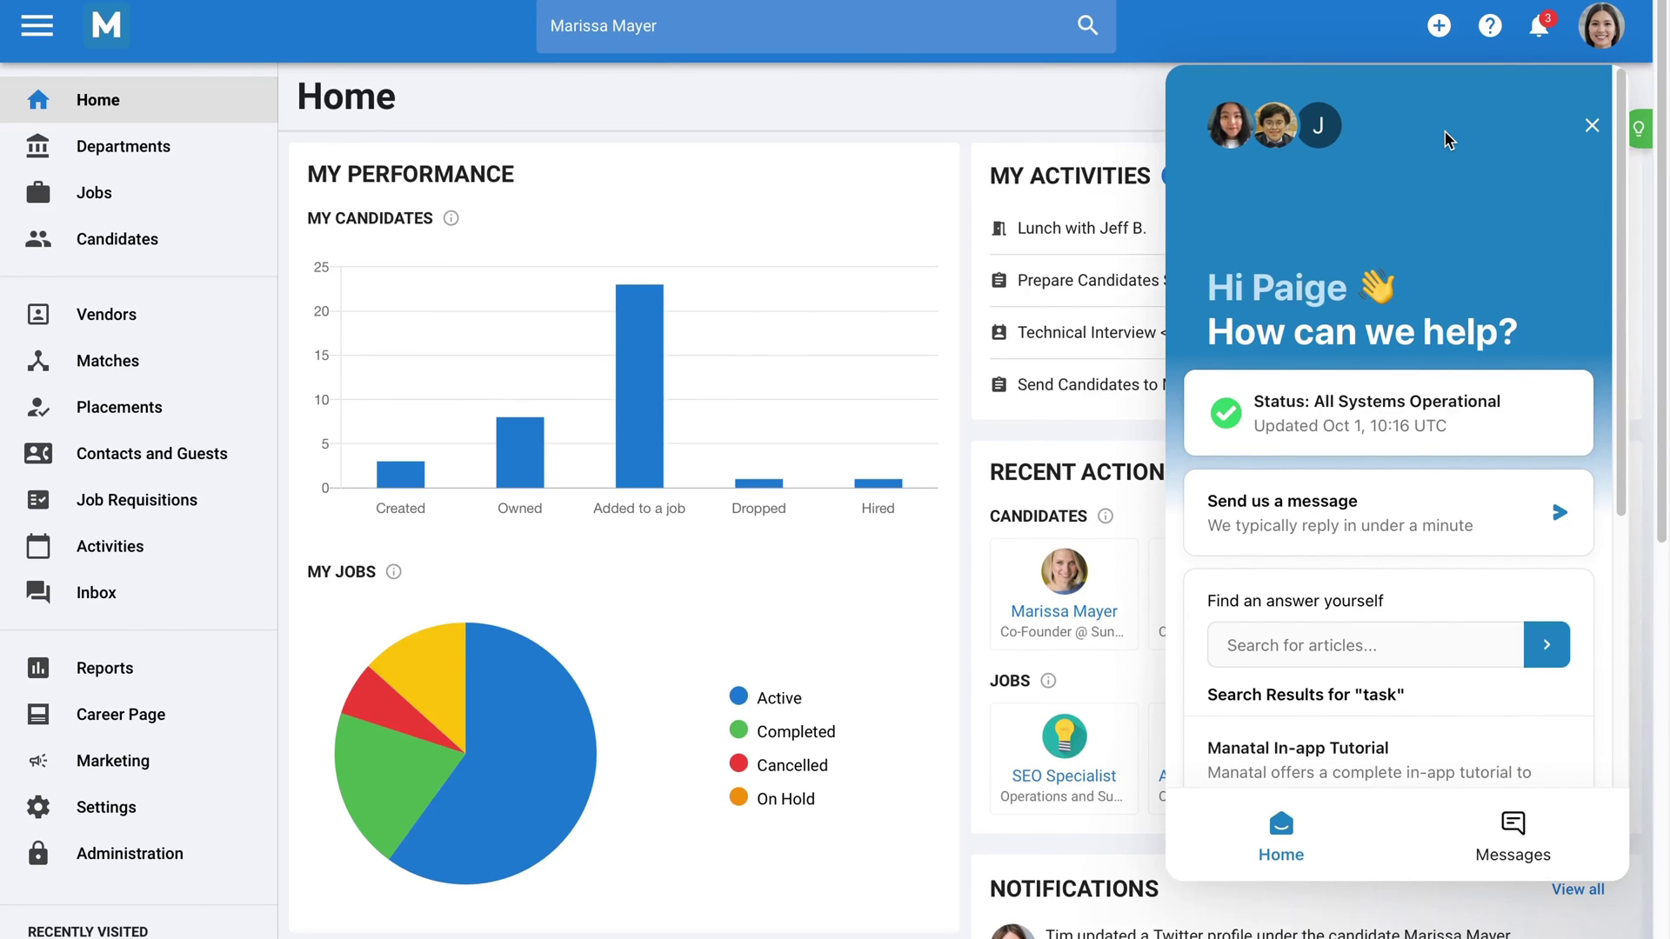
click(1581, 141)
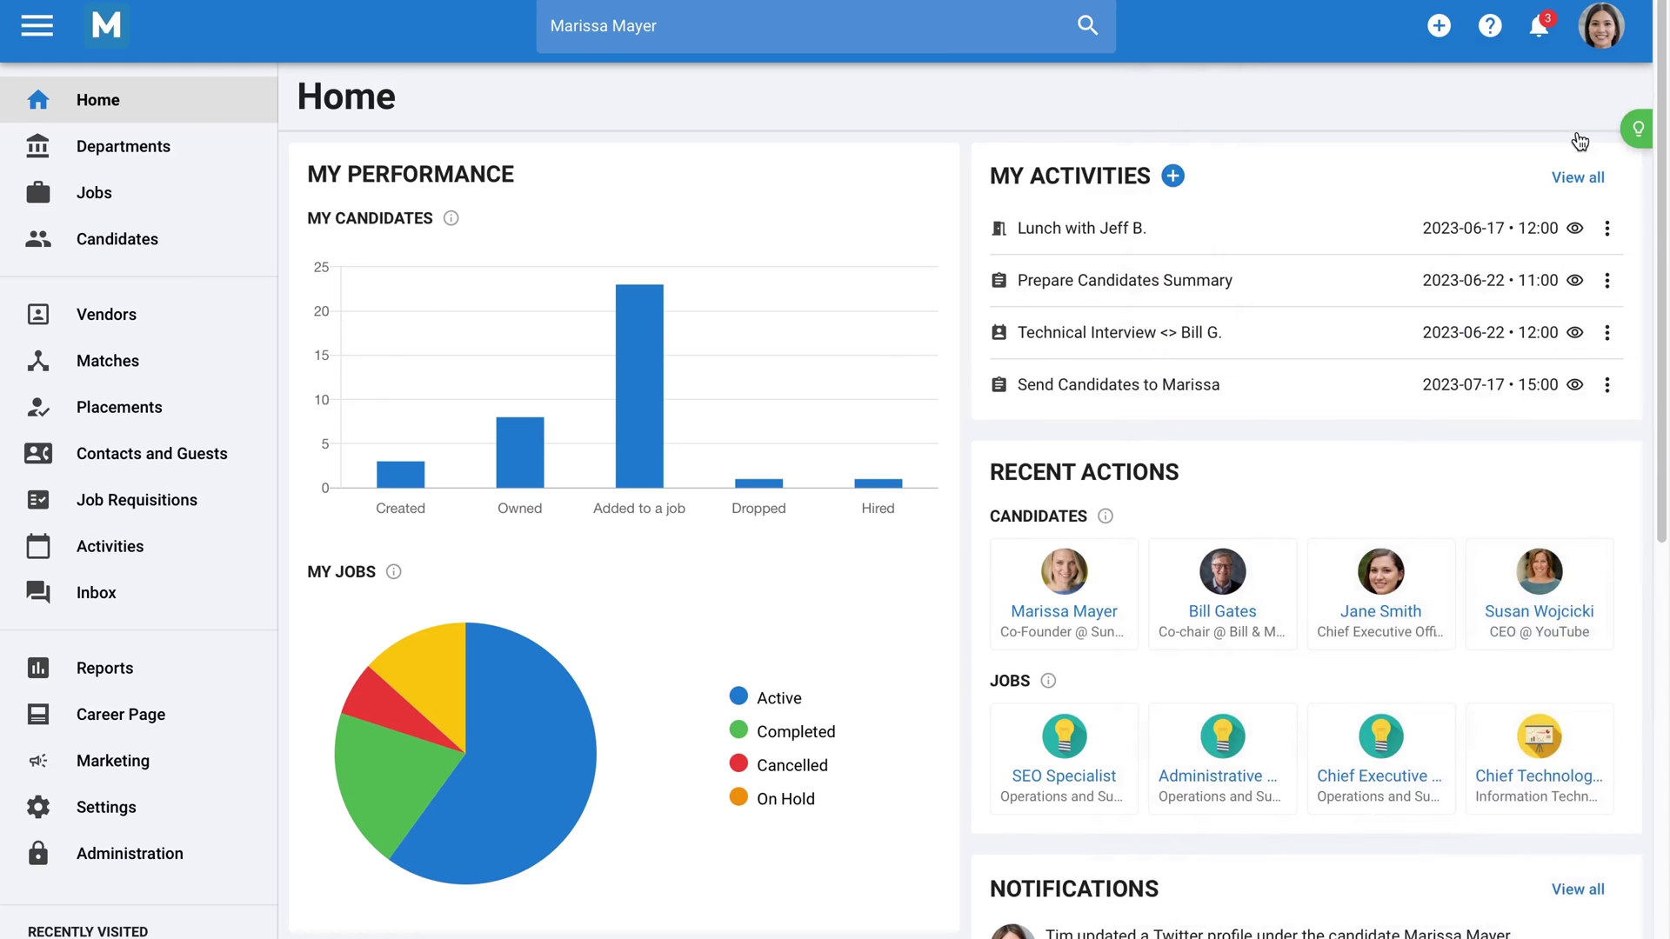
click(1490, 25)
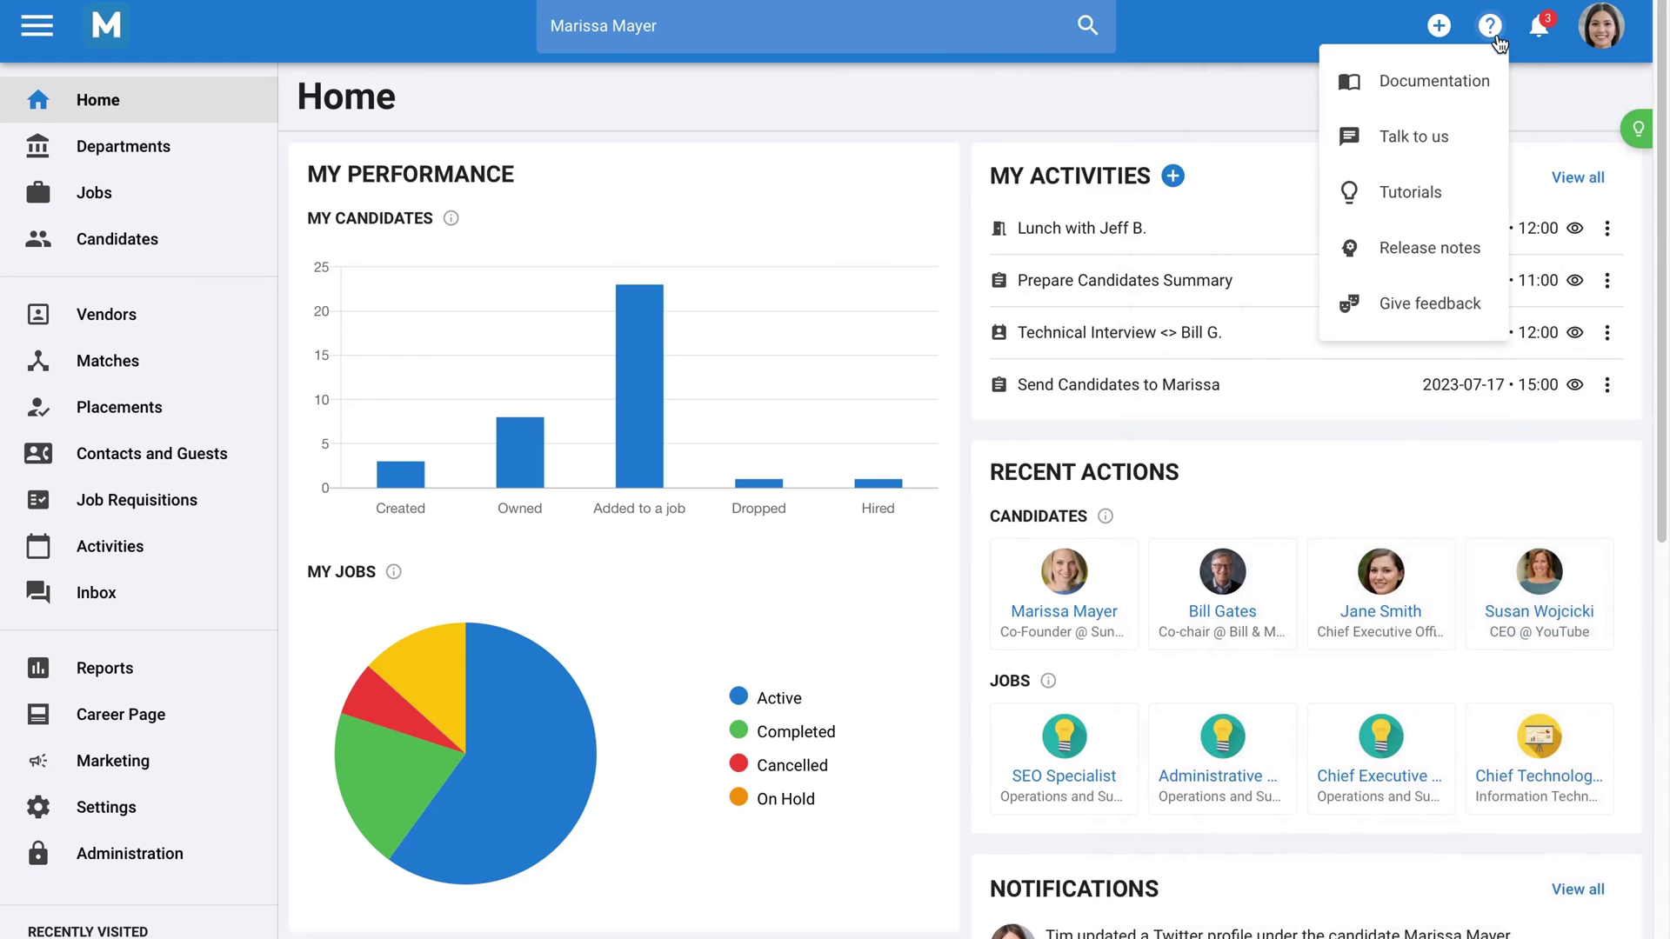
click(1476, 187)
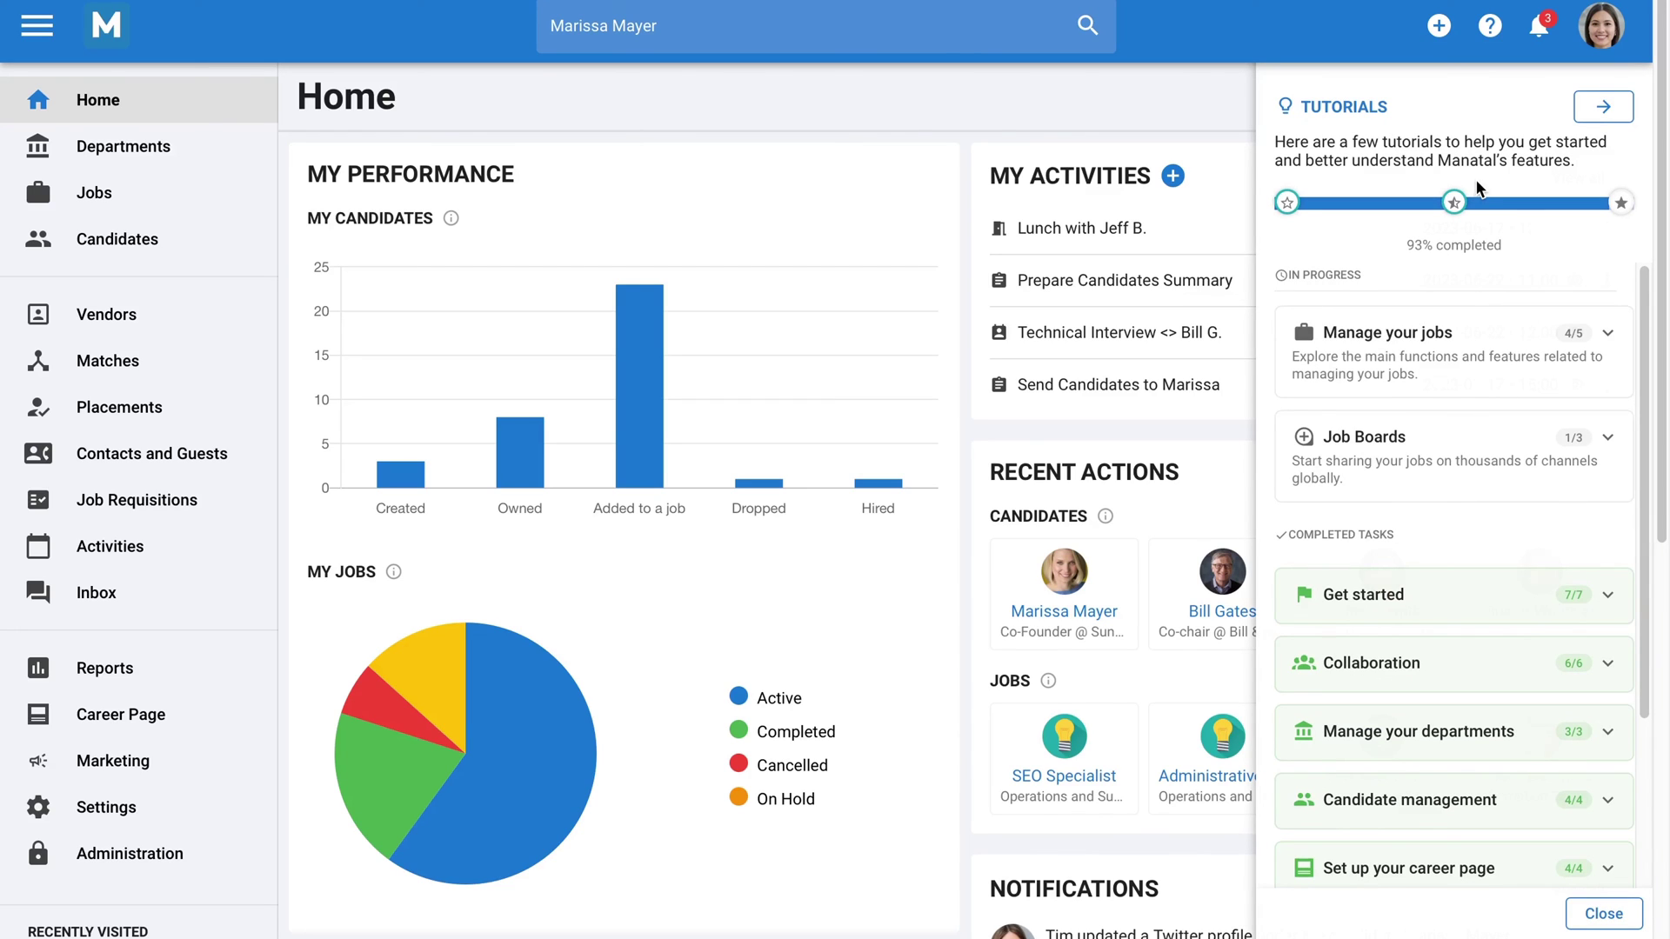
click(1594, 119)
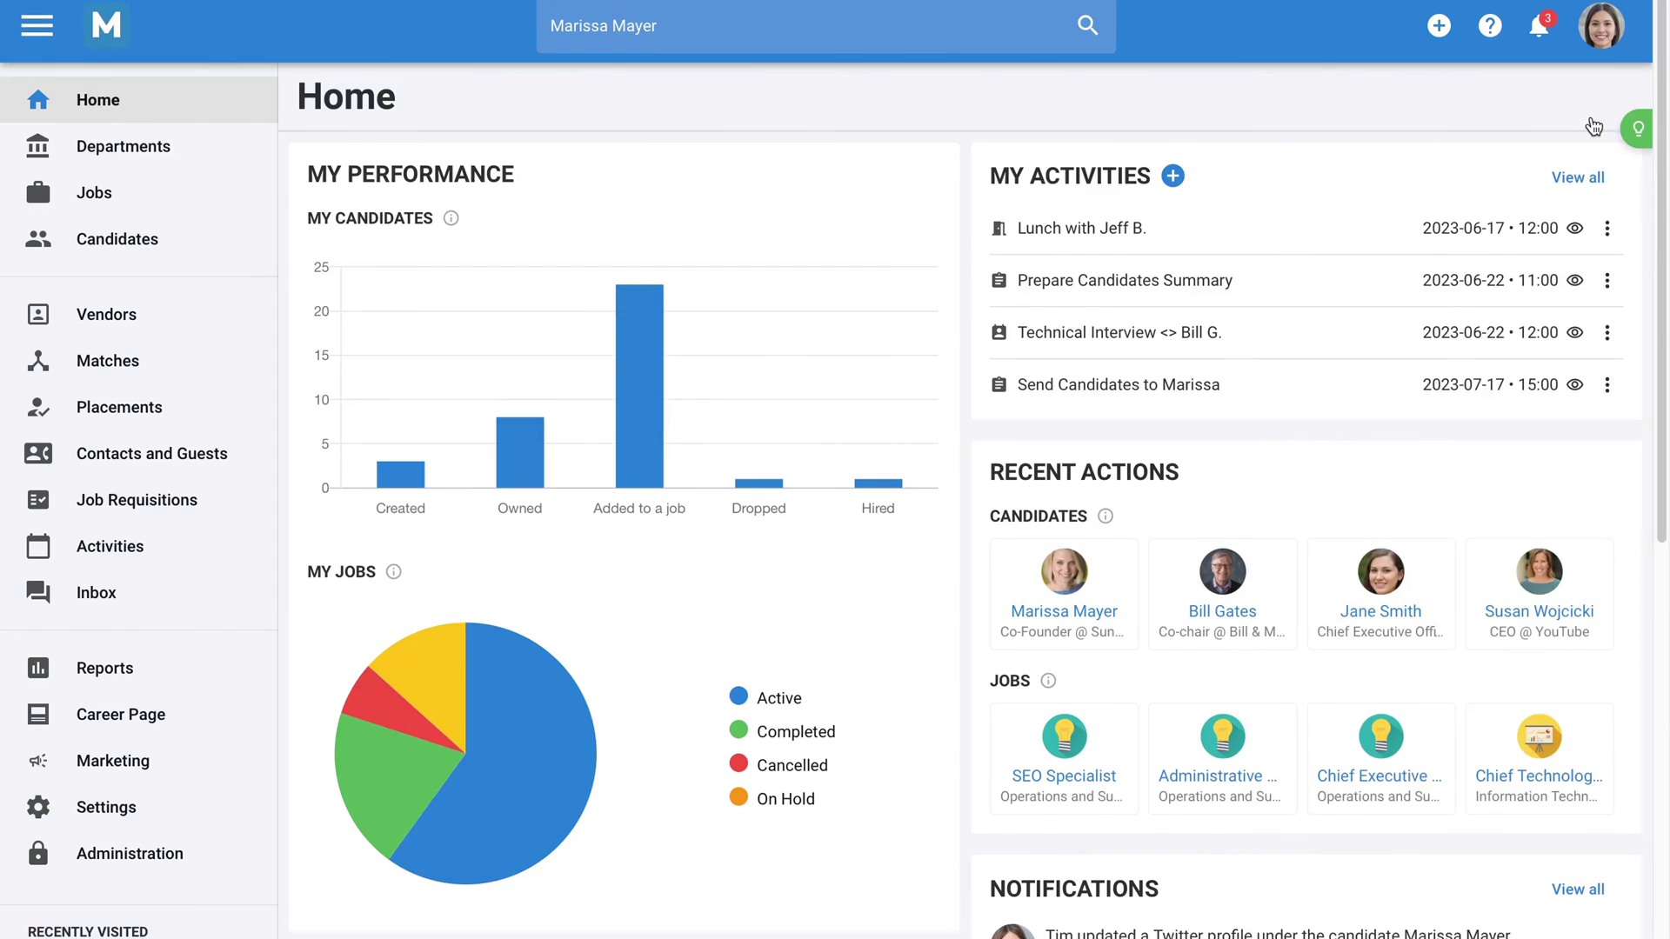